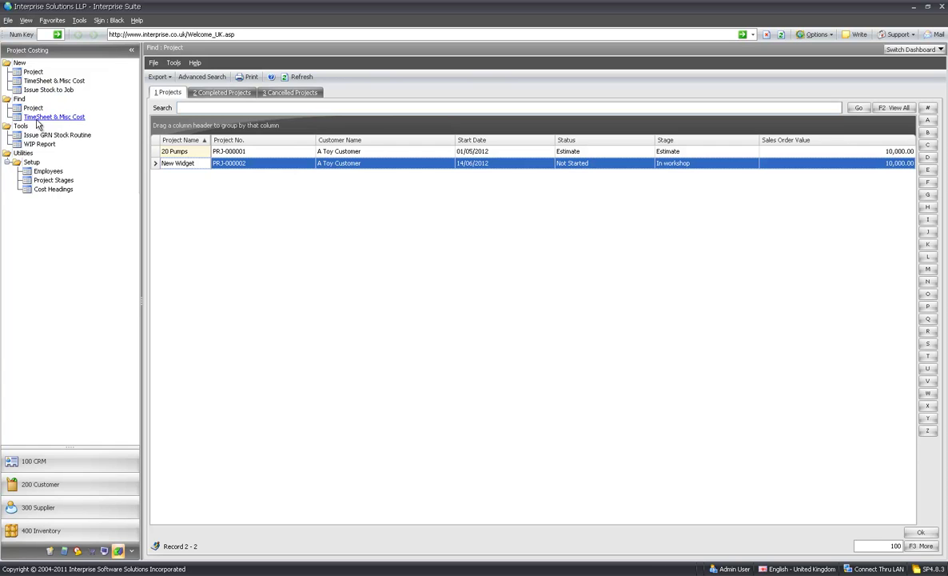
# Step: Review the employee list and the project stages list in the Project Costing setup, closing each one
pyautogui.click(44, 172)
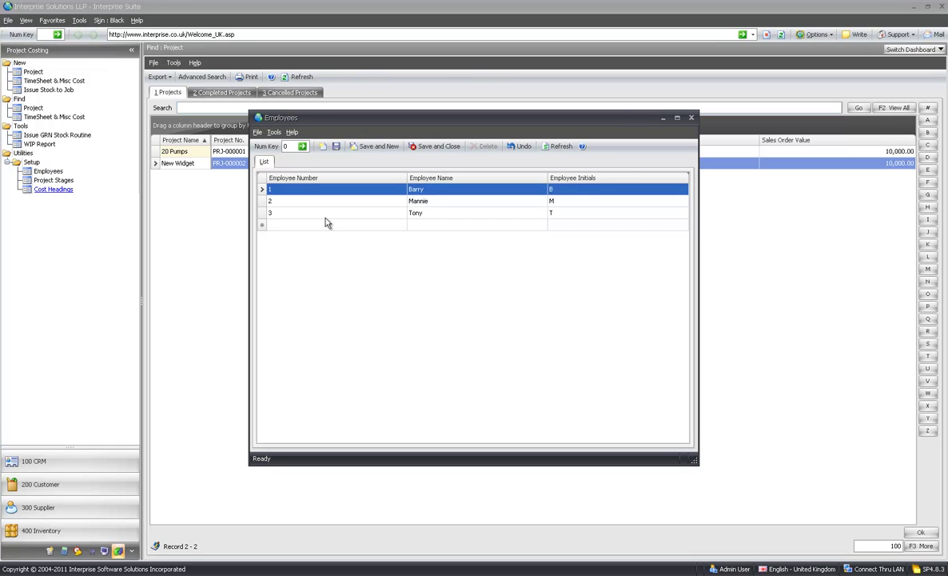
pyautogui.click(691, 118)
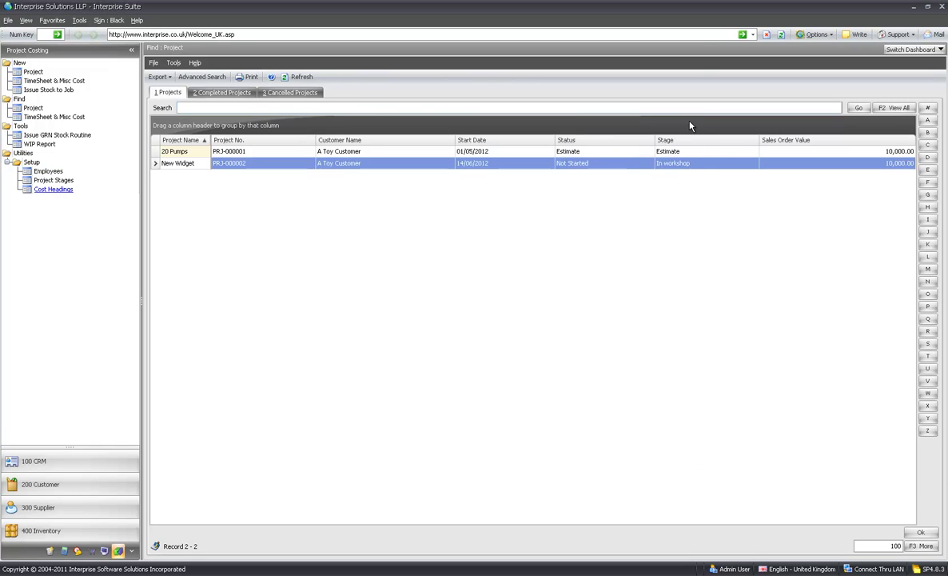
pyautogui.click(52, 180)
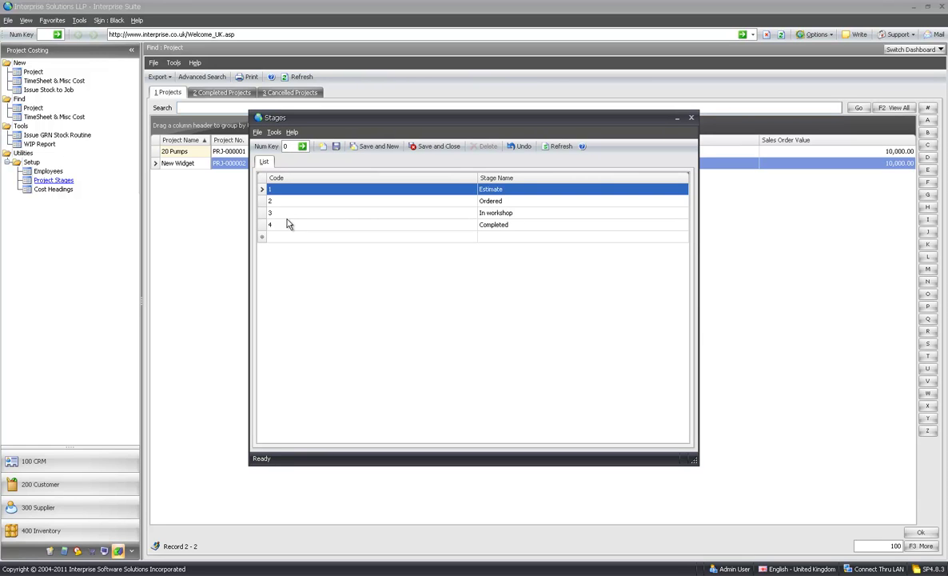
pyautogui.click(691, 118)
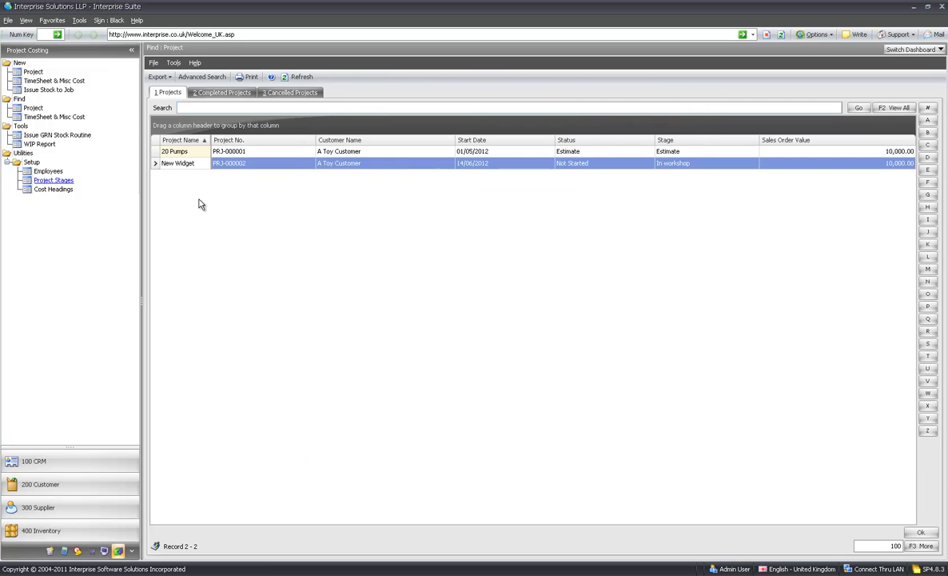
# Step: Open the cost headings setup, sort the headings by type, start a blank heading row and close the list without saving
pyautogui.click(53, 189)
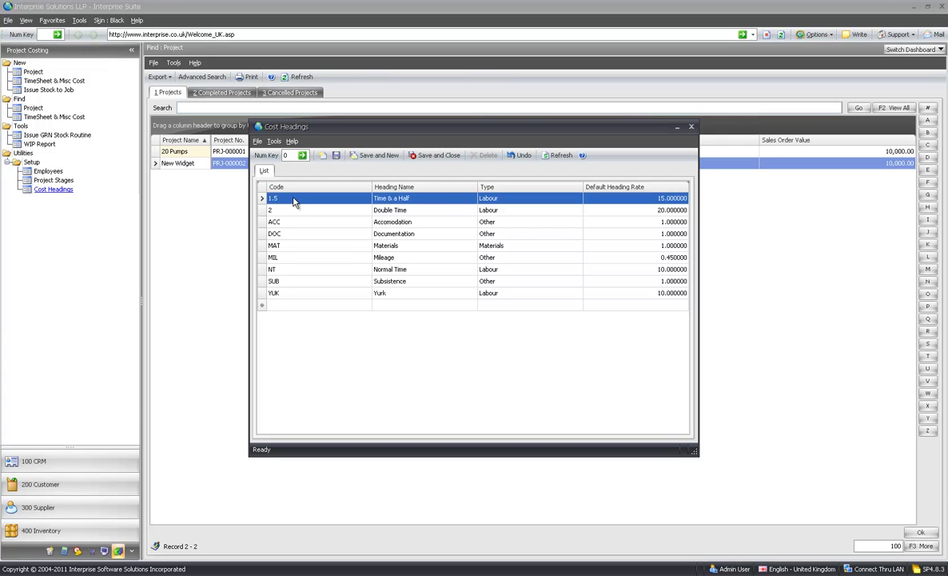
pyautogui.click(485, 188)
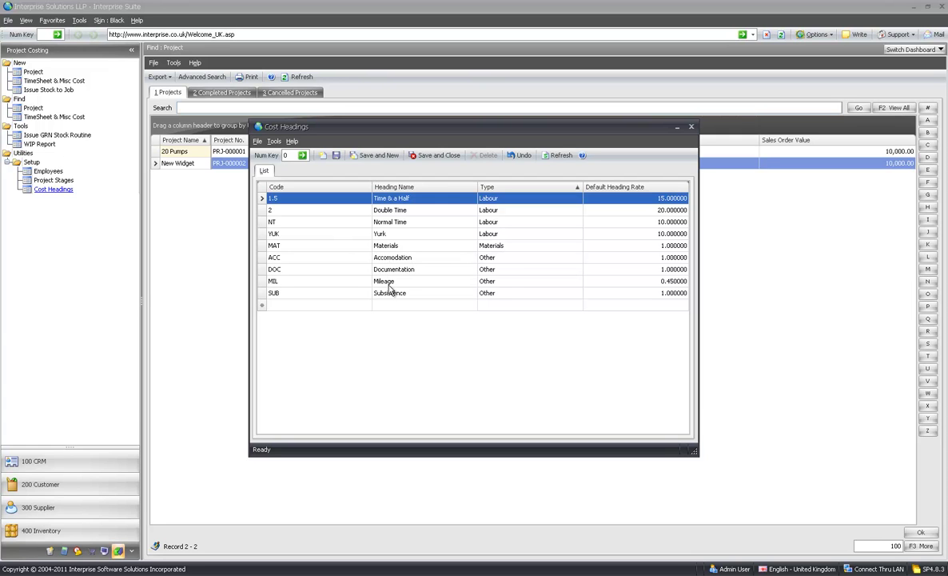
pyautogui.click(346, 305)
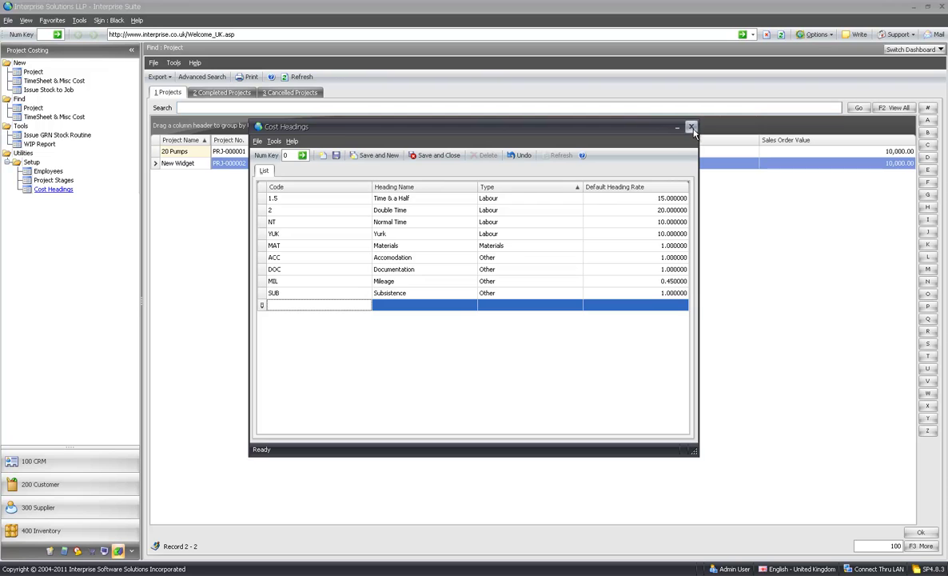
pyautogui.press('Escape')
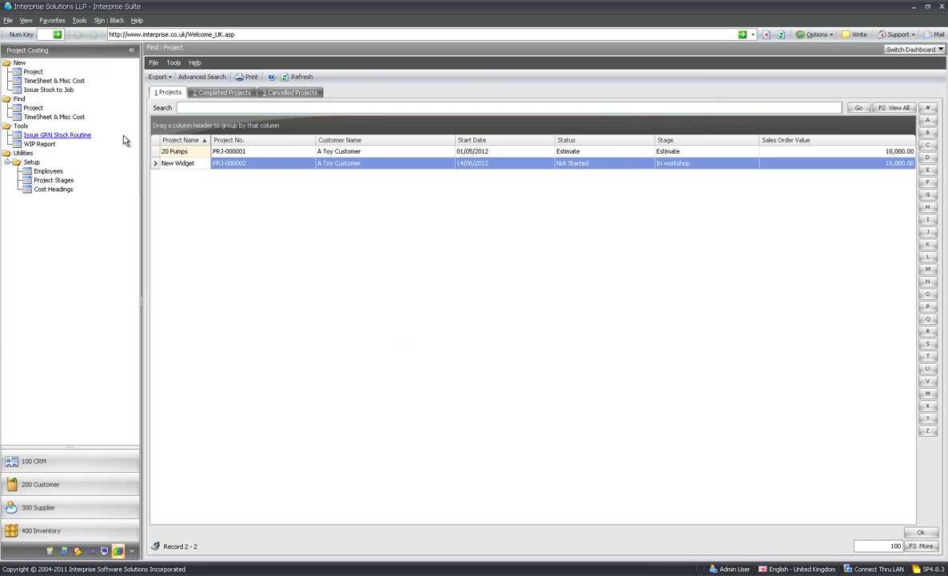
# Step: Open the New Widget project and set its status to In Progress
pyautogui.click(170, 165)
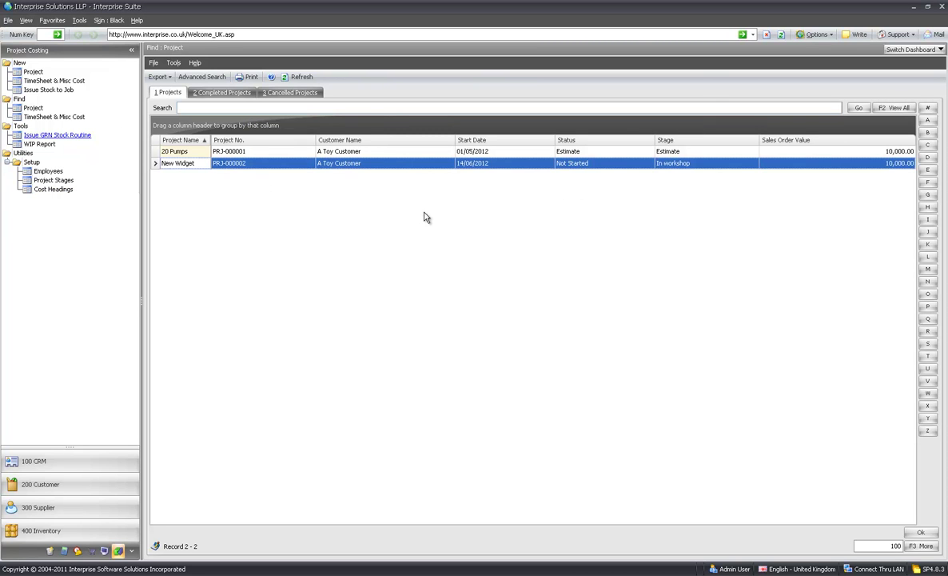
pyautogui.press('Return')
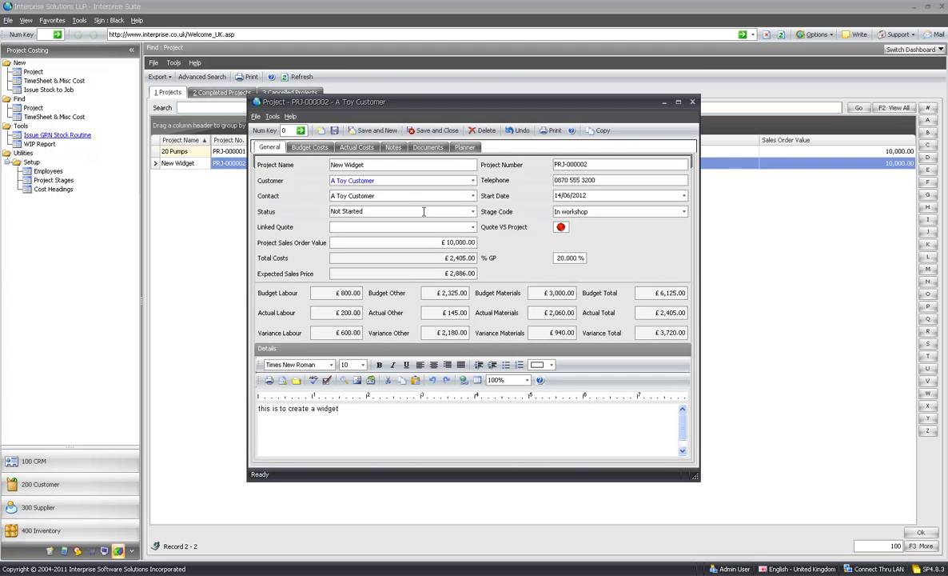
pyautogui.click(342, 164)
pyautogui.click(472, 211)
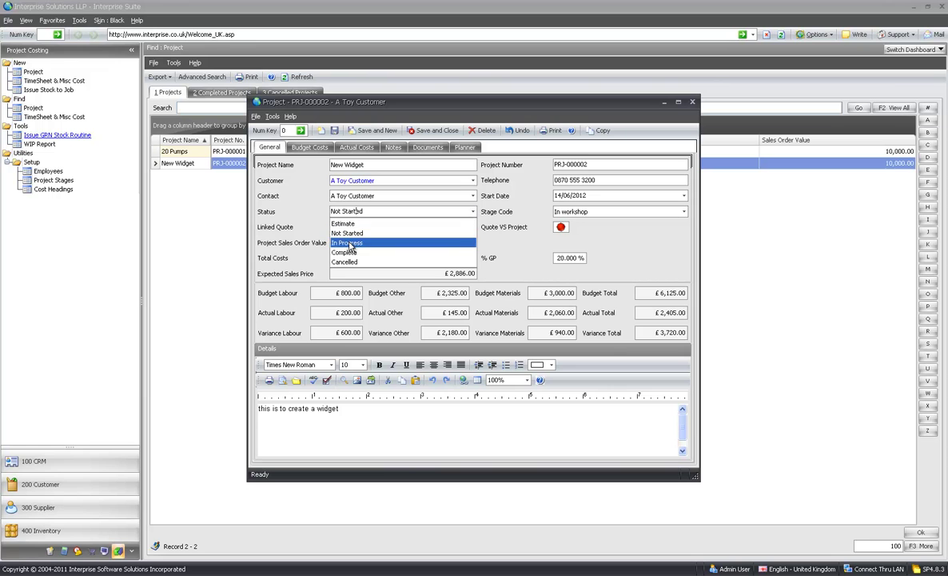
pyautogui.click(352, 240)
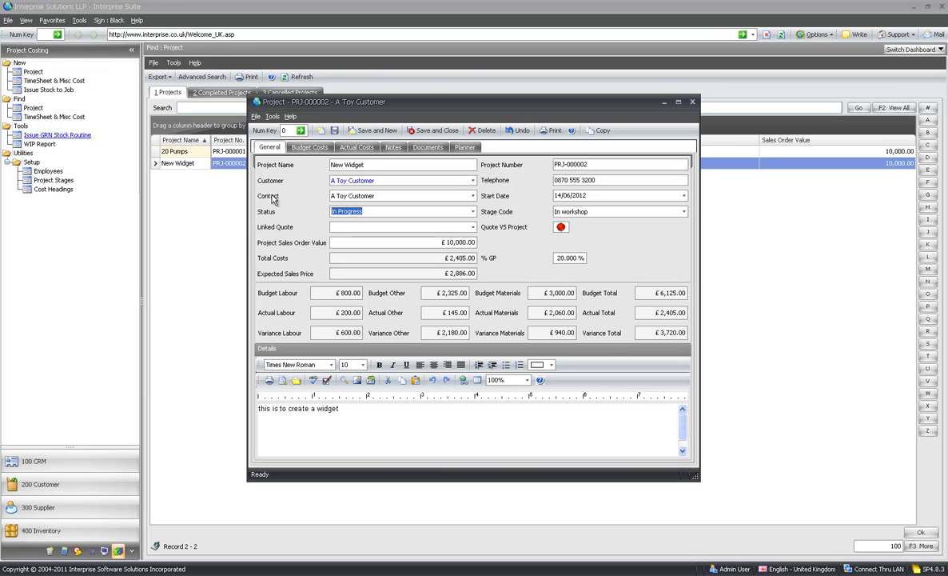
# Step: Examine the project's general details: linked quote, sales order value, expected sales price, project number, start date, stage code and description
pyautogui.click(356, 232)
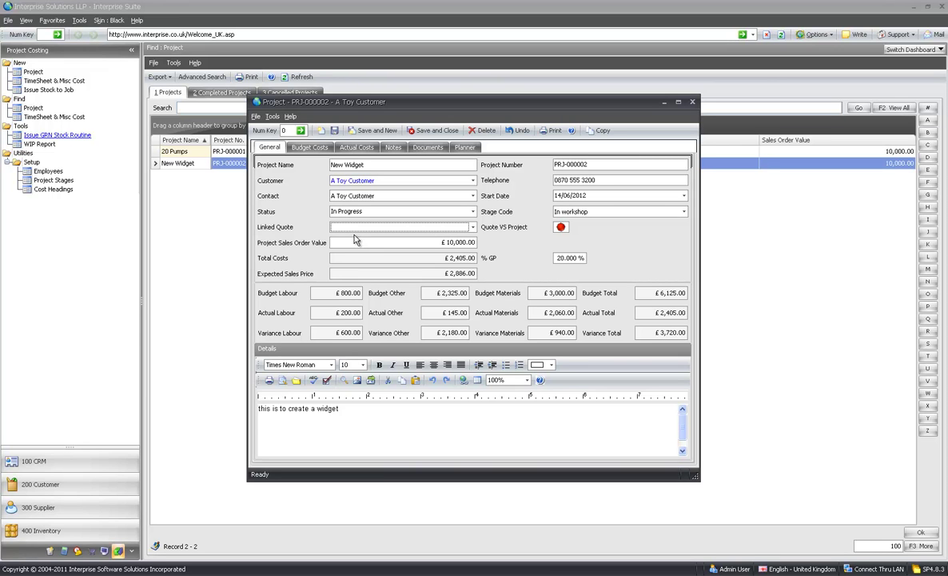
pyautogui.click(356, 242)
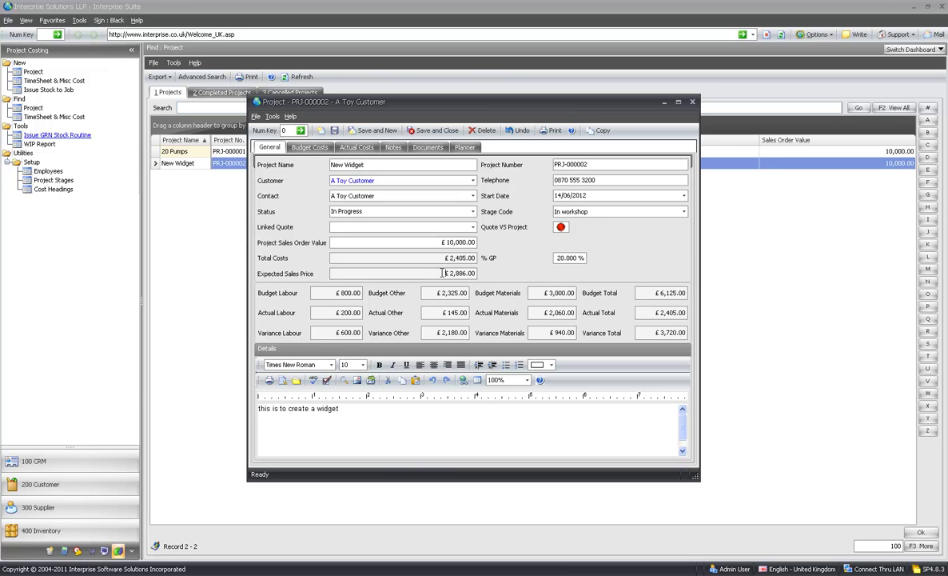
pyautogui.moveTo(444, 273); pyautogui.dragTo(476, 274)
pyautogui.click(587, 164)
pyautogui.click(573, 195)
pyautogui.click(573, 213)
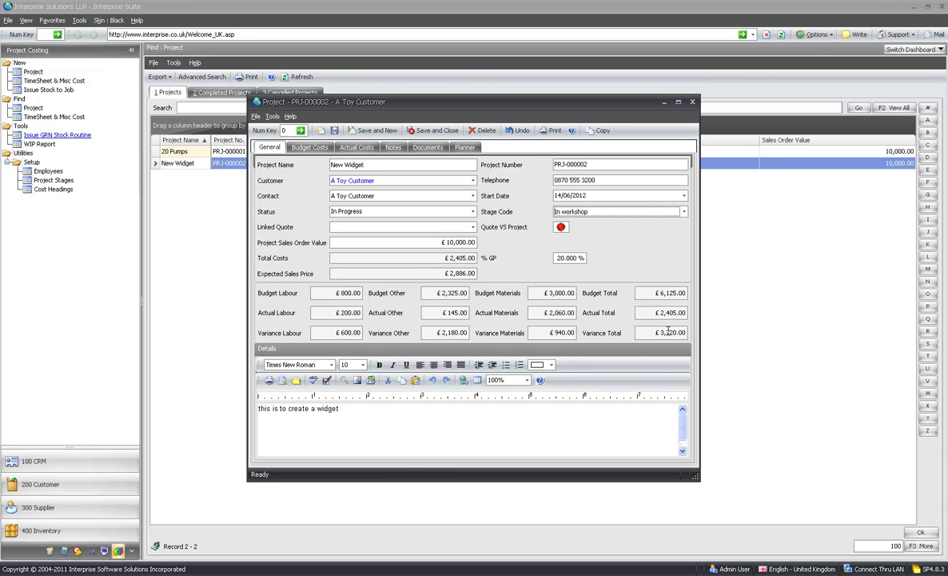
pyautogui.click(336, 420)
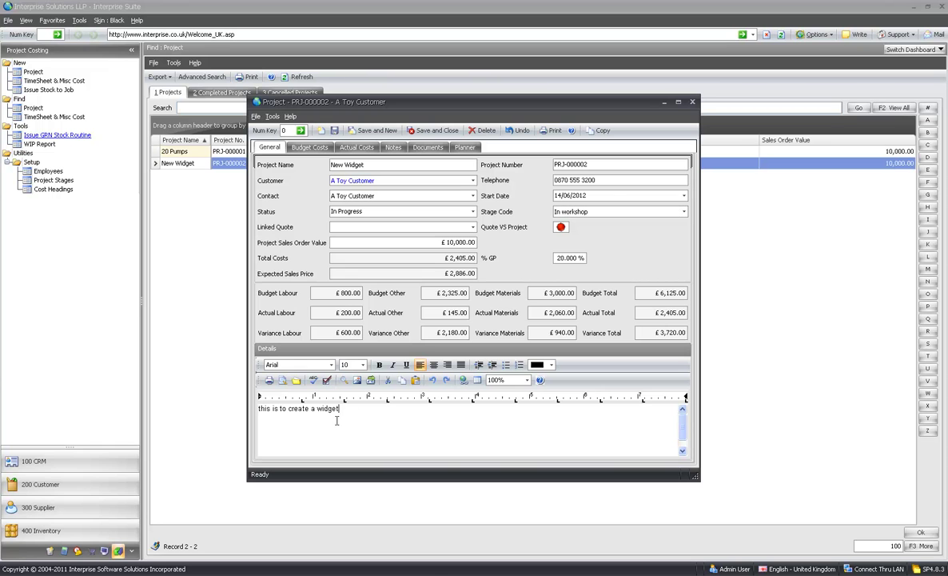
# Step: Review the project's labour, other and materials budget costs, looking up the available labour headings without adding one
pyautogui.click(304, 149)
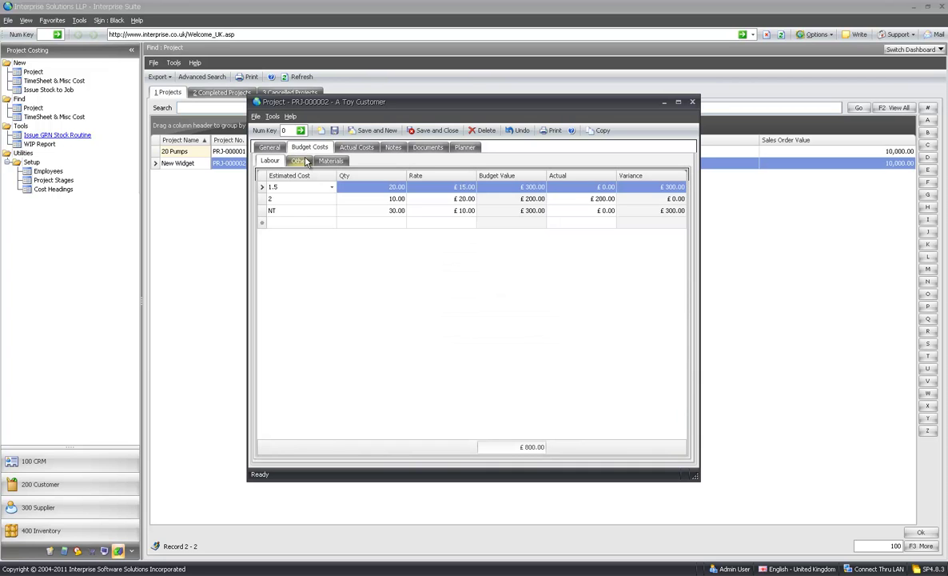
pyautogui.click(331, 226)
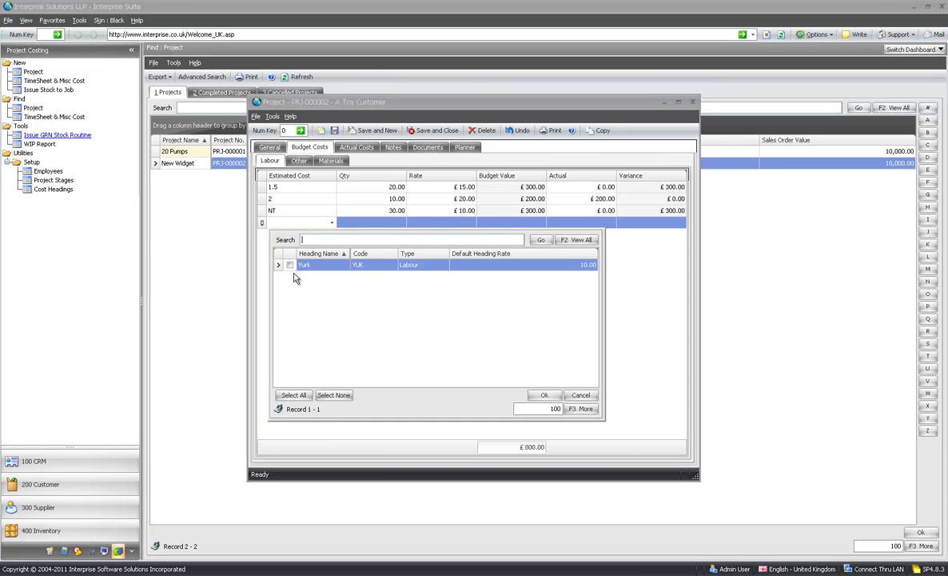
pyautogui.click(580, 395)
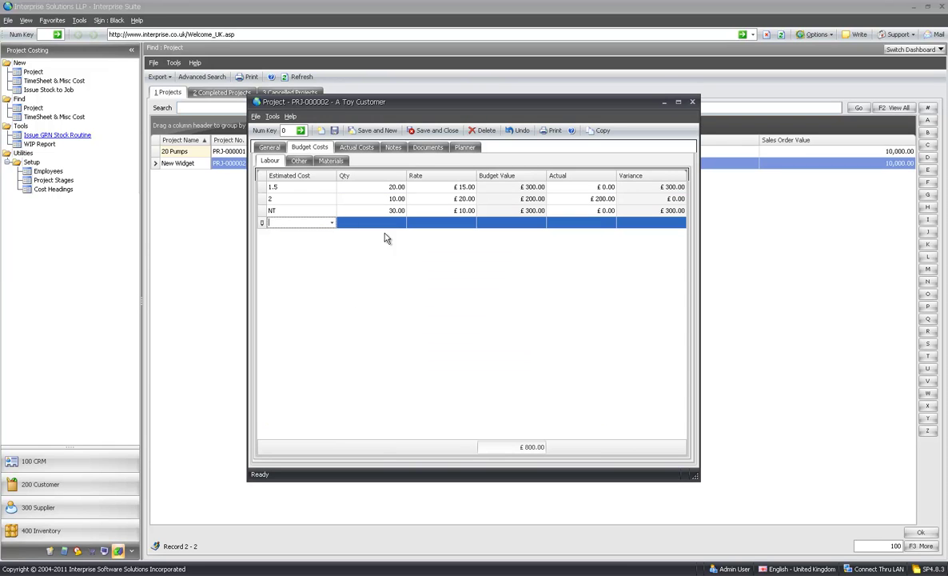
pyautogui.click(299, 160)
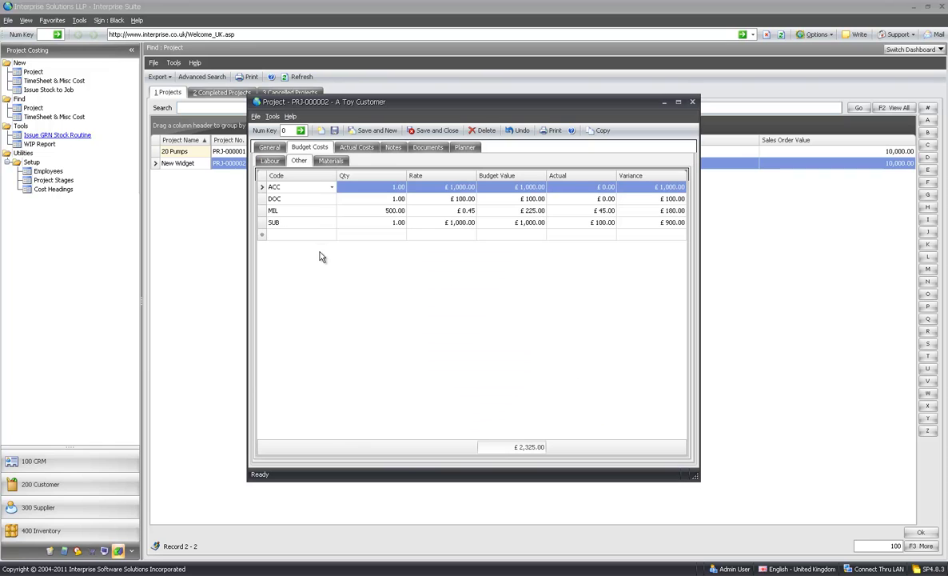
pyautogui.click(333, 160)
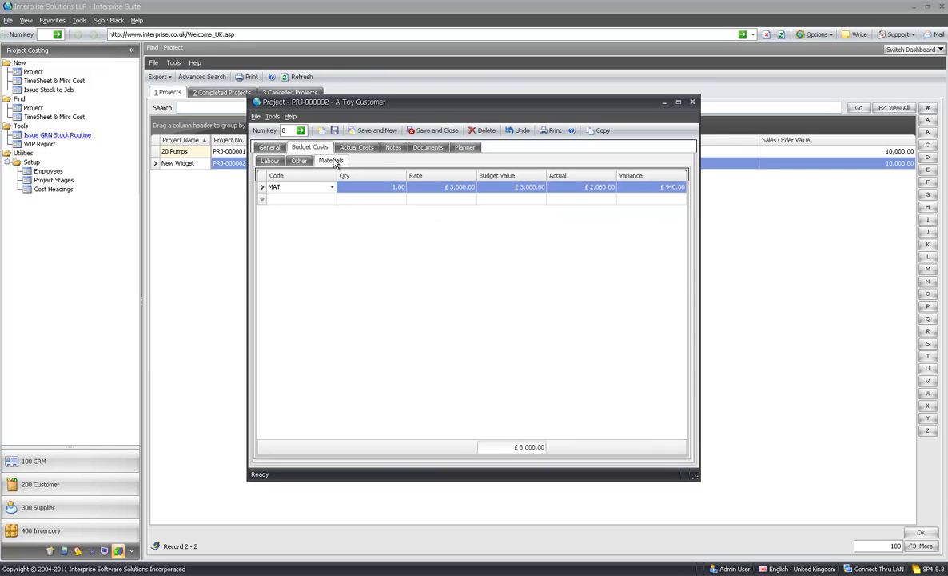
# Step: Examine the quantities and rates of the 1.5 and 2 labour budget lines
pyautogui.click(270, 160)
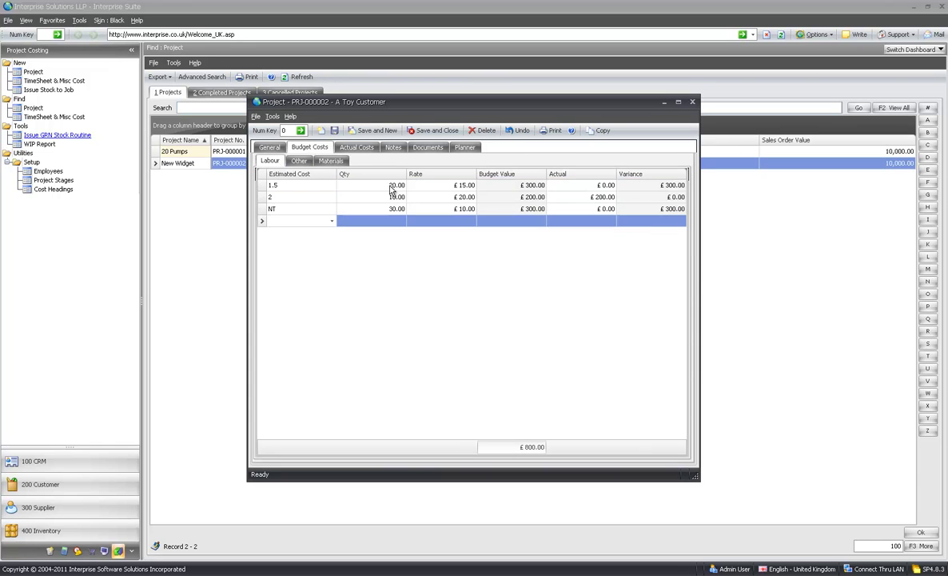
pyautogui.click(366, 186)
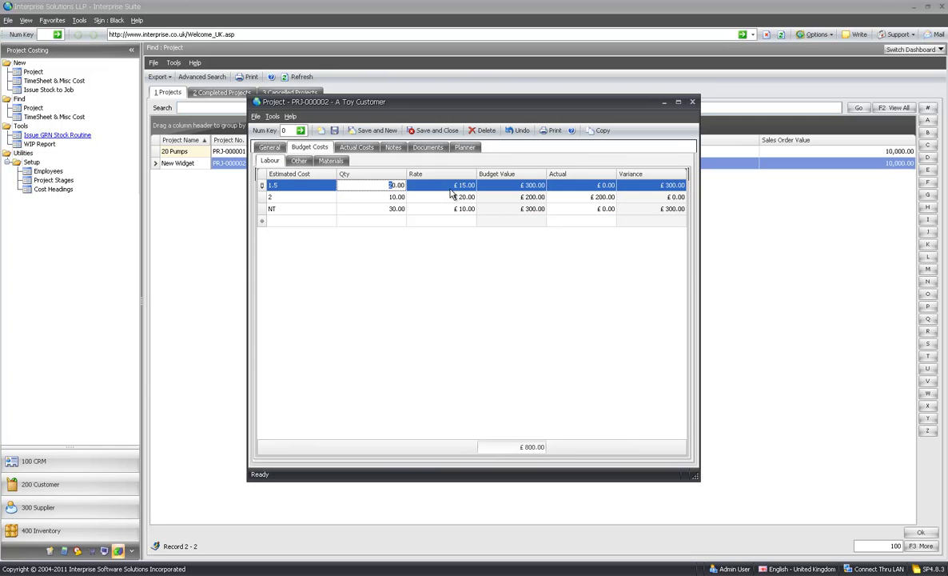
pyautogui.click(376, 184)
pyautogui.click(374, 195)
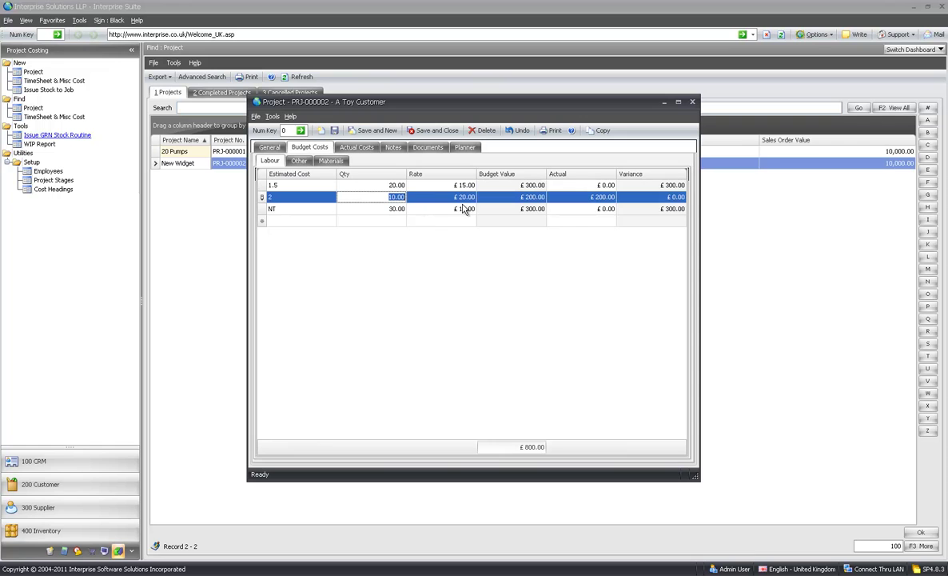
# Step: Examine the DOC and MIL lines of the other budget costs and compare the budget with the project's general cost summary
pyautogui.click(305, 162)
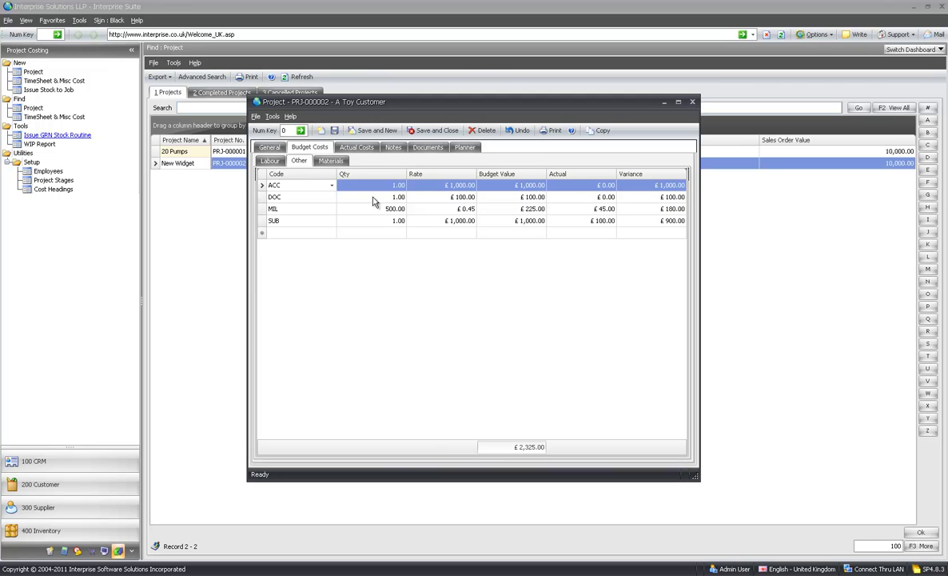
pyautogui.click(348, 197)
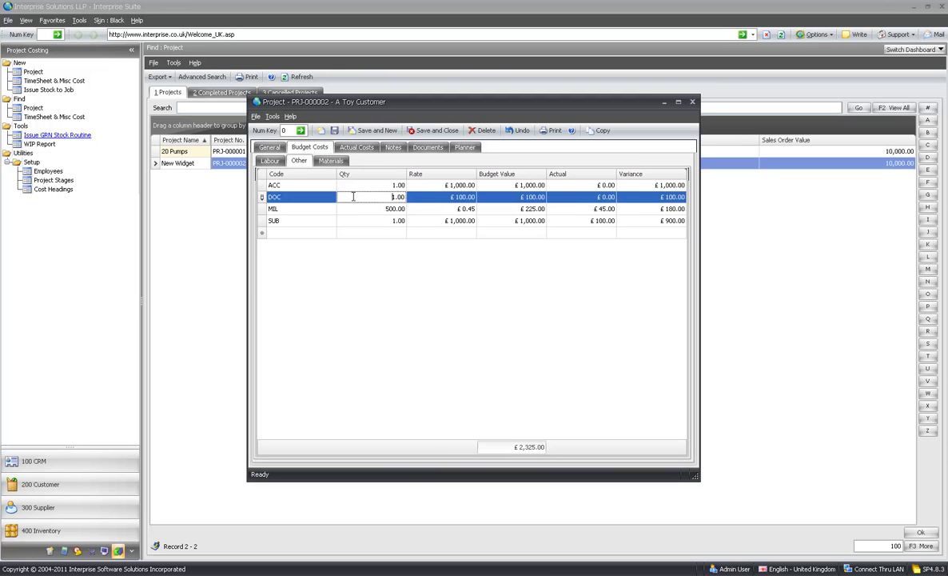
pyautogui.click(370, 212)
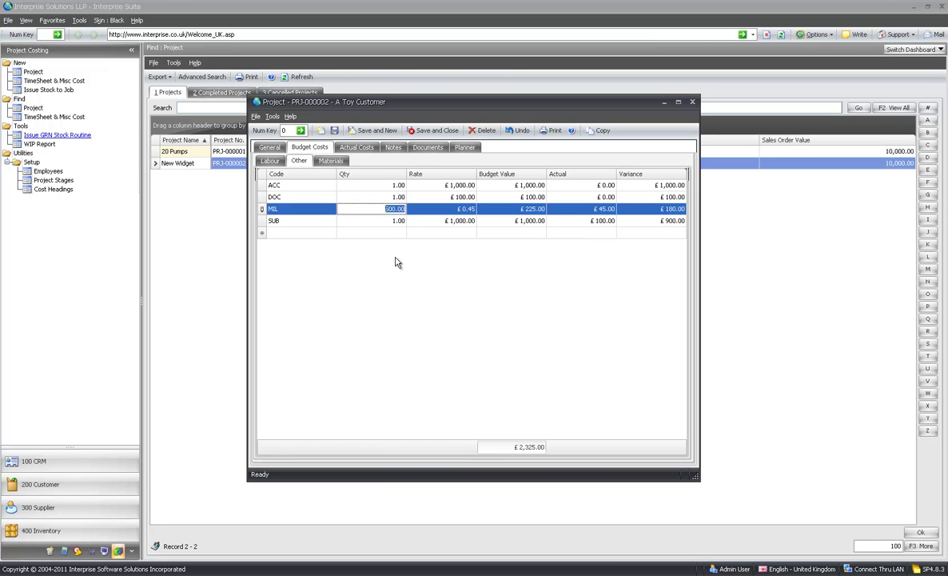
pyautogui.click(257, 147)
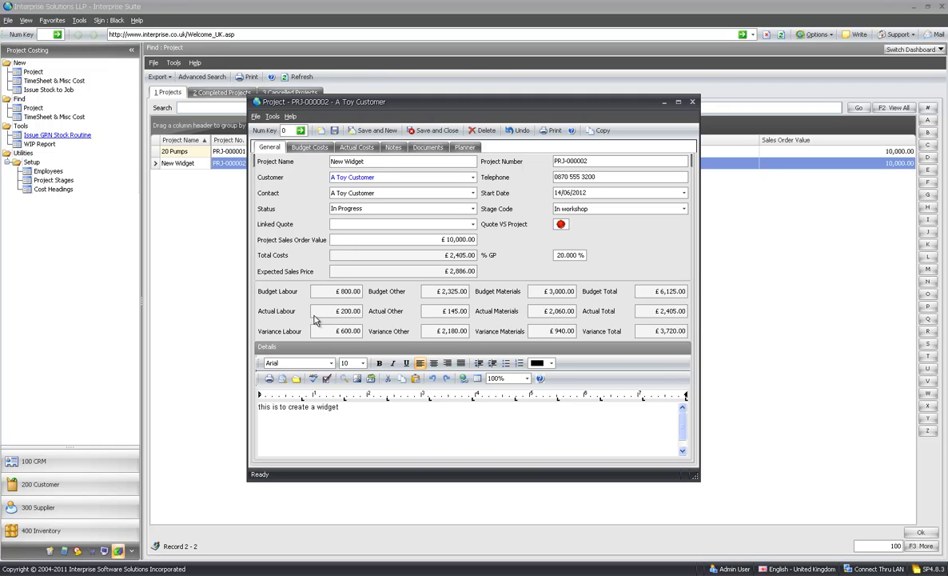
pyautogui.click(298, 147)
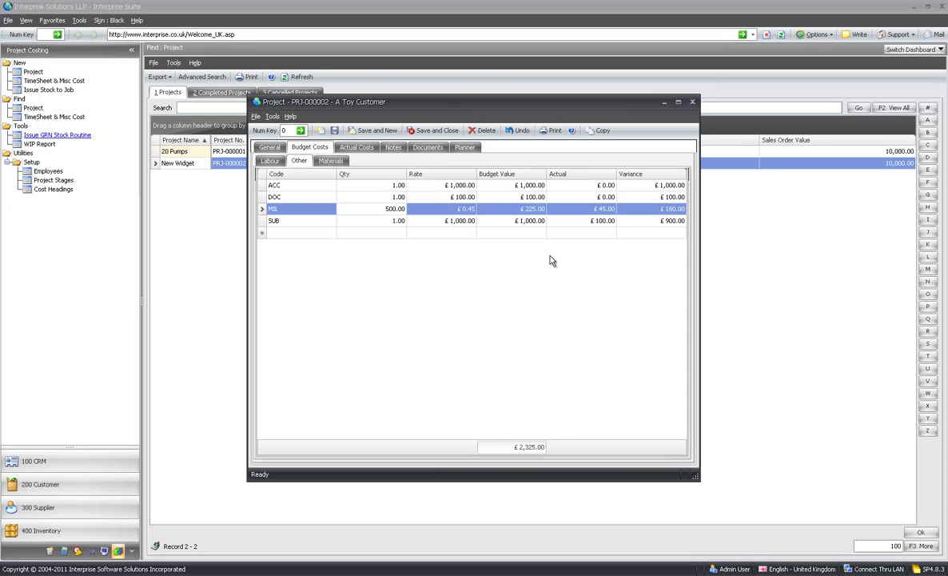
# Step: Show the actual timesheet and miscellaneous costs grouped by cost header and expand the group for header 2
pyautogui.click(349, 149)
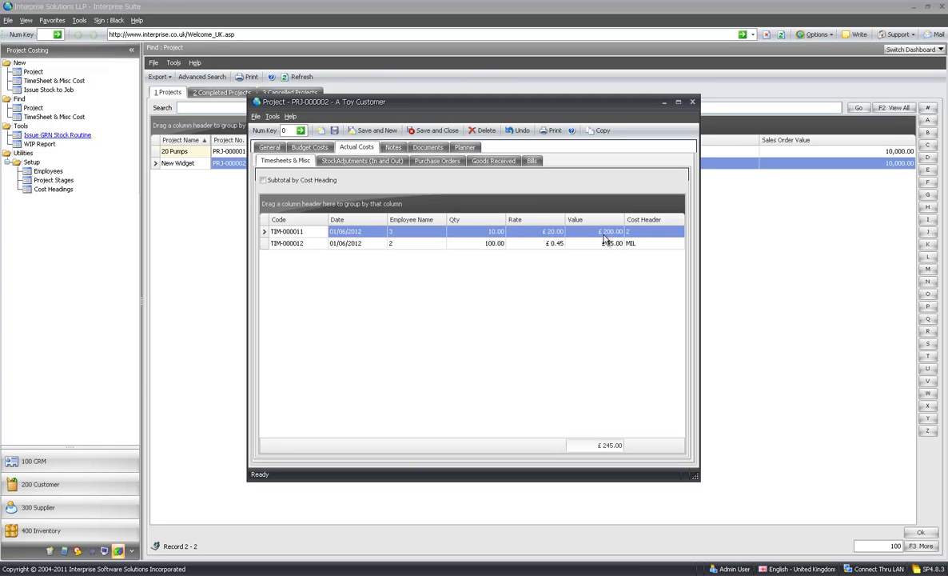
pyautogui.moveTo(646, 219)
pyautogui.mouseDown()
pyautogui.moveTo(622, 208)
pyautogui.moveTo(292, 206)
pyautogui.mouseUp()
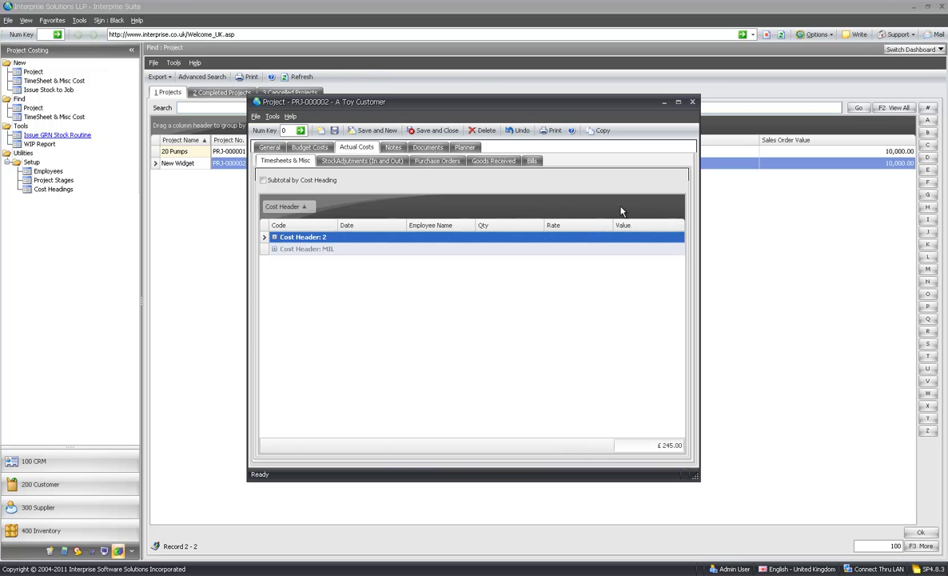
pyautogui.click(275, 237)
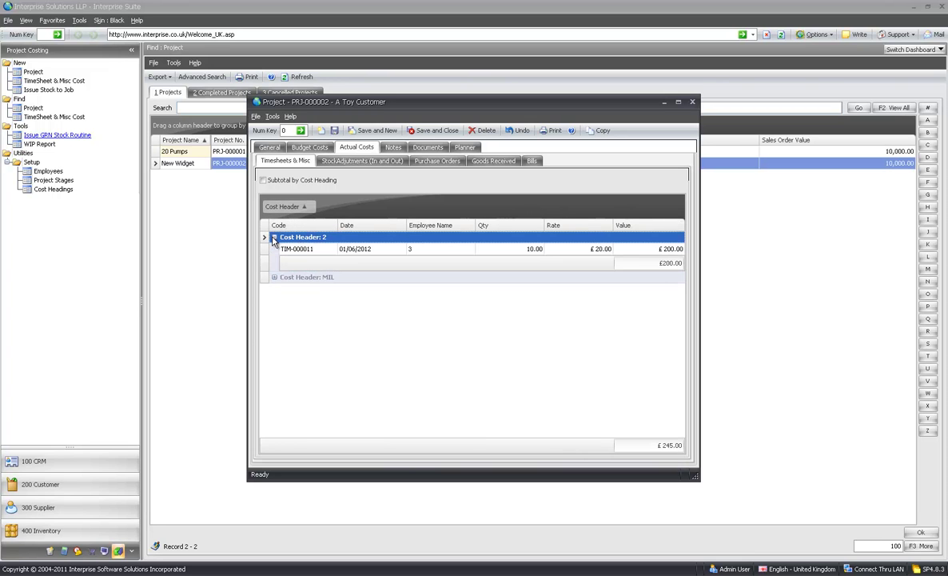
# Step: Review the project's actual costs from stock adjustments, purchase orders and goods received
pyautogui.click(350, 162)
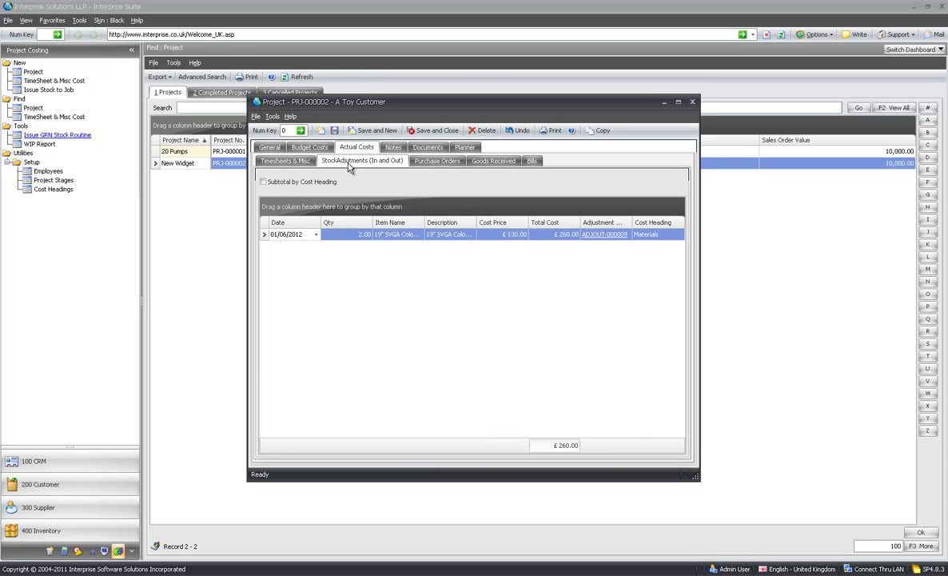
pyautogui.click(445, 161)
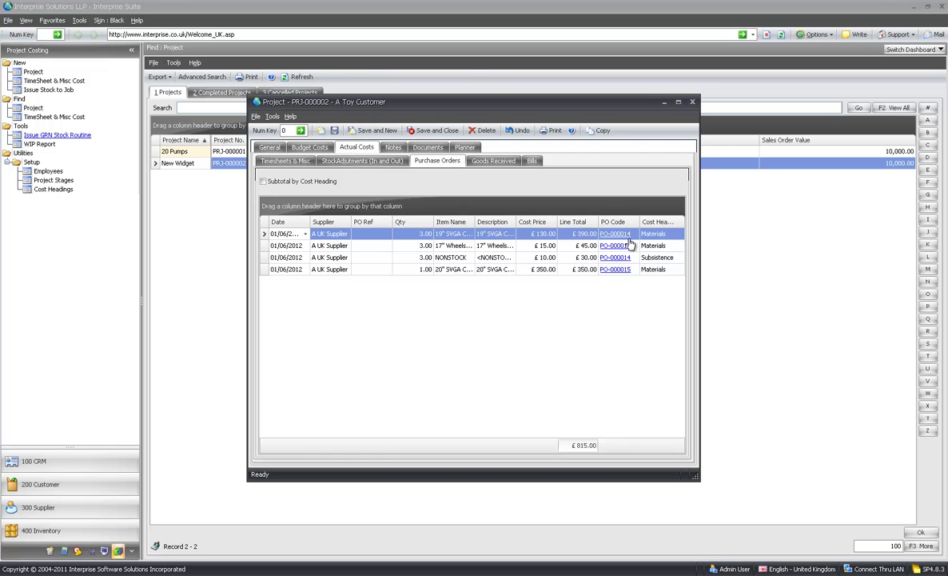
pyautogui.click(491, 163)
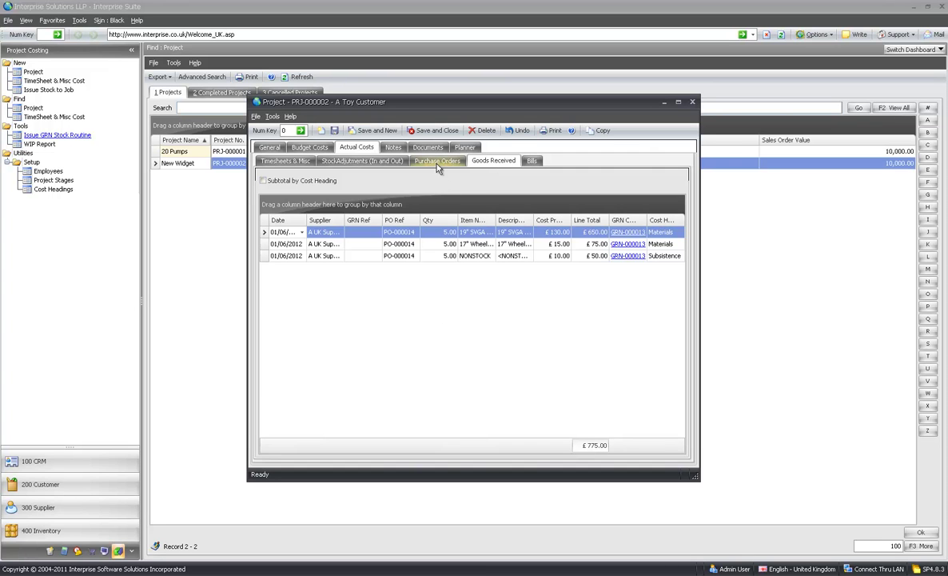
# Step: Review the project's billed costs, its notes and its attached documents
pyautogui.click(532, 162)
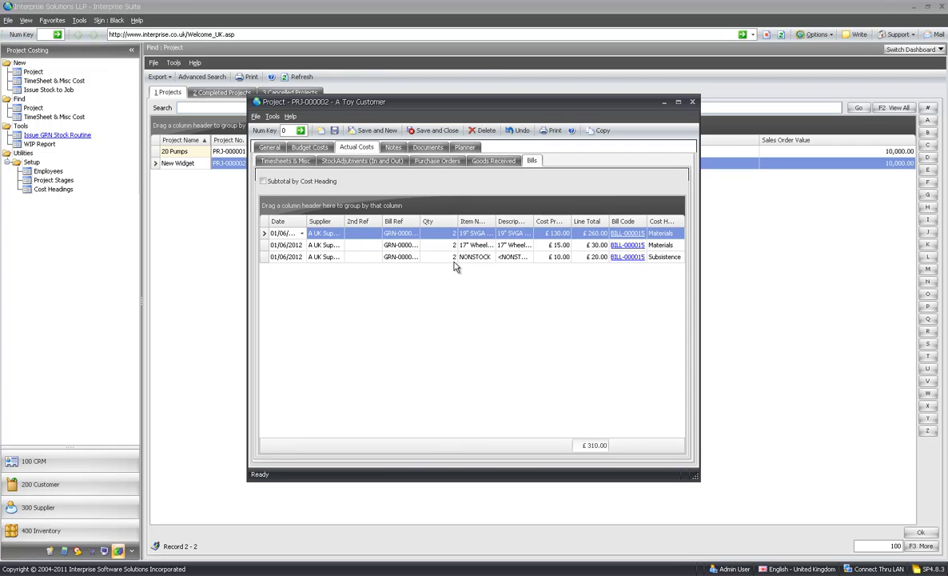
pyautogui.click(395, 148)
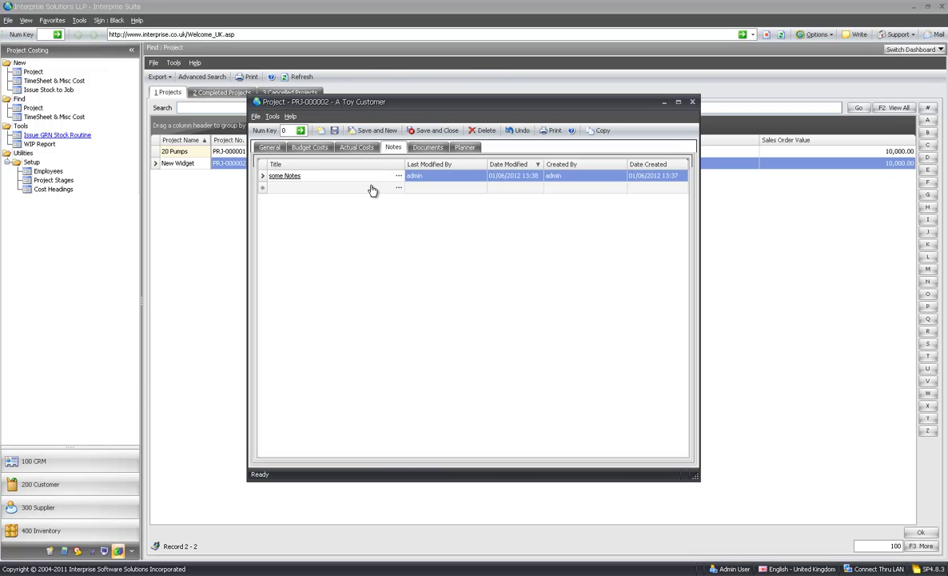
pyautogui.click(429, 149)
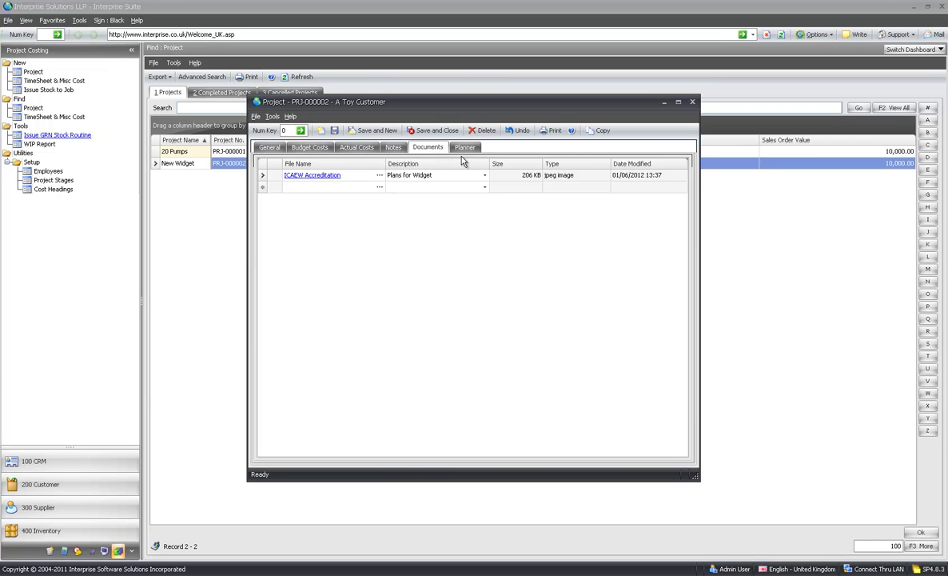
# Step: Review the project's planner activities with a wider Subject column and show them on the weekly timeline
pyautogui.click(466, 149)
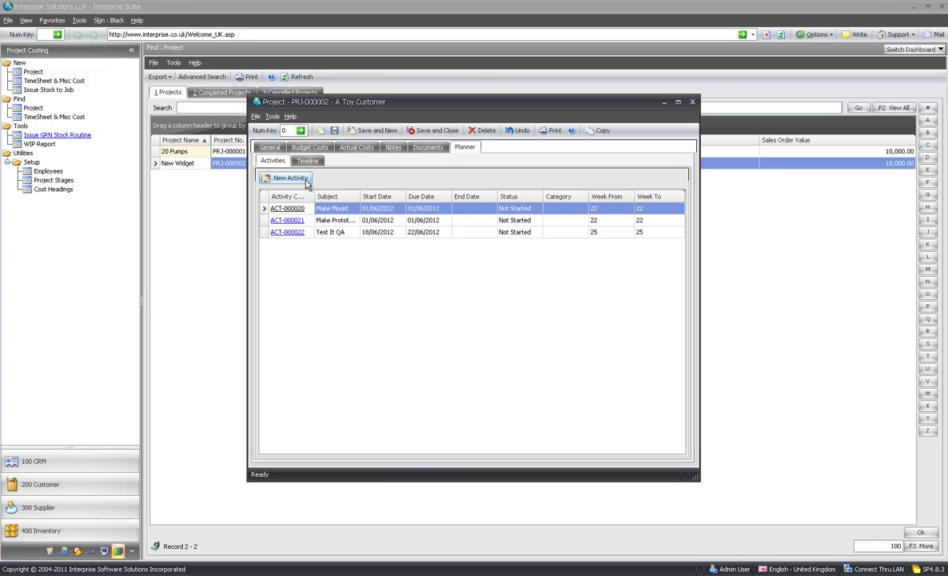
pyautogui.click(351, 220)
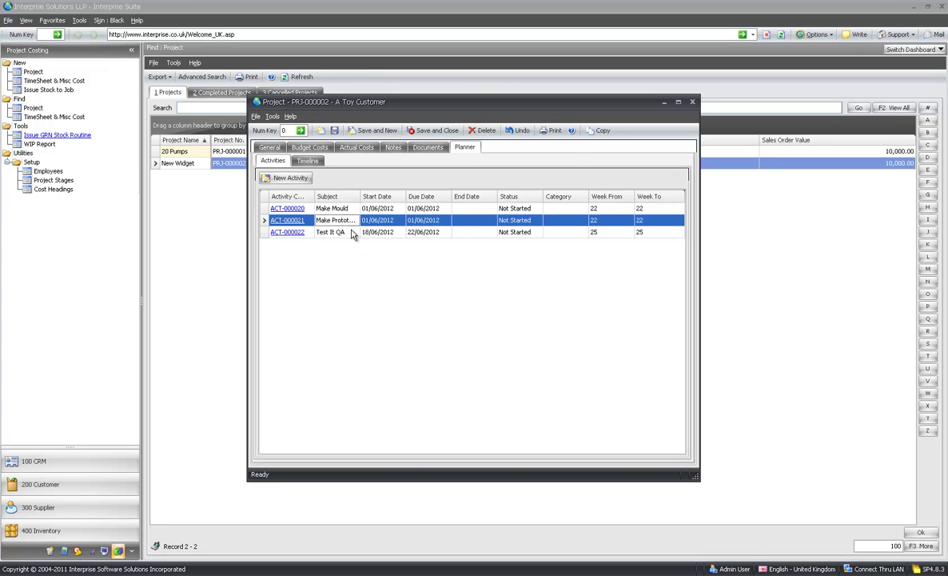
pyautogui.moveTo(360, 197); pyautogui.dragTo(377, 197)
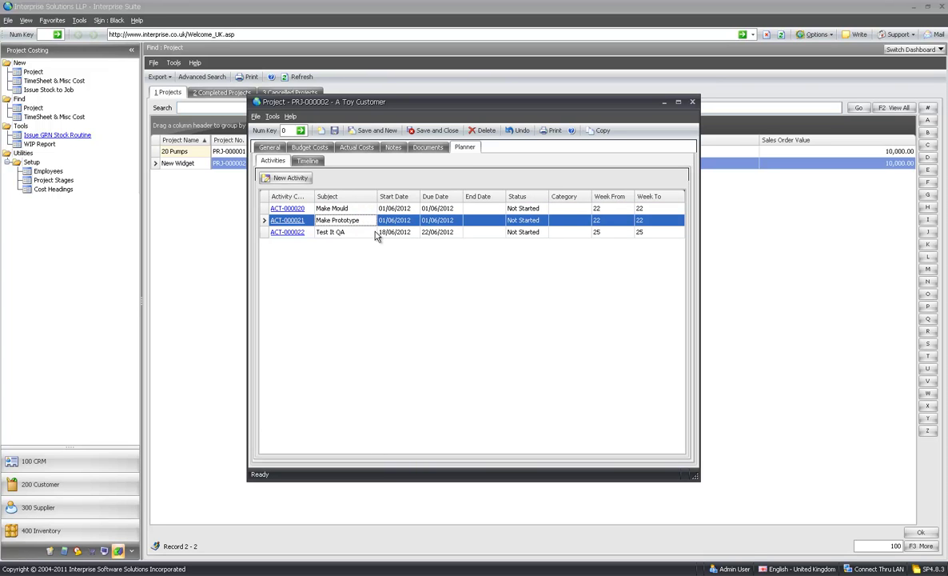
pyautogui.click(311, 163)
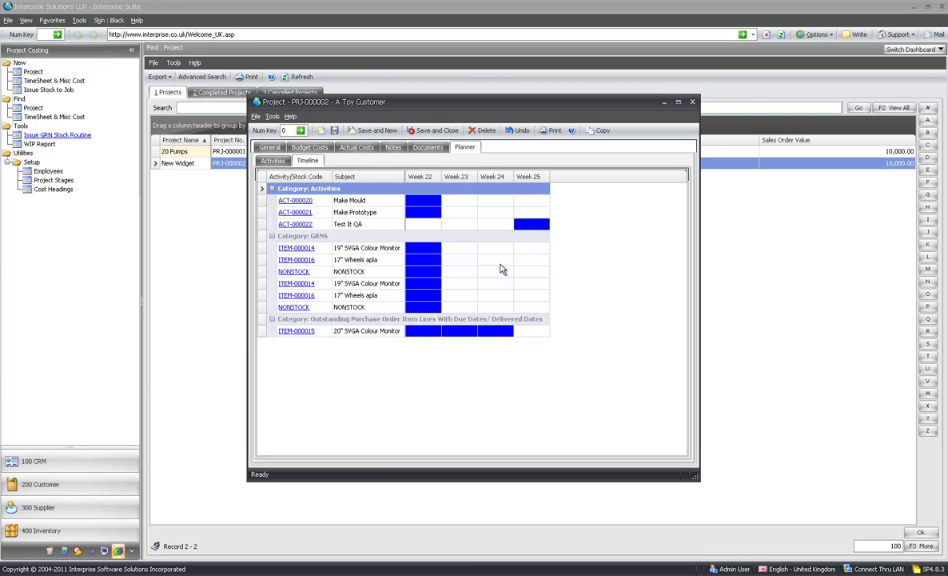
# Step: Return to the project's general details and close the project
pyautogui.click(264, 149)
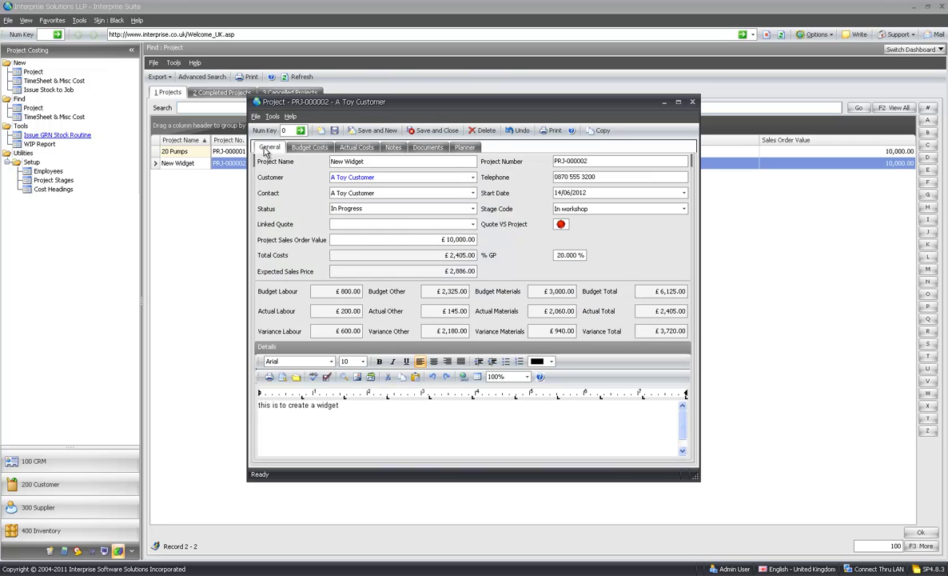
pyautogui.click(691, 102)
pyautogui.click(489, 394)
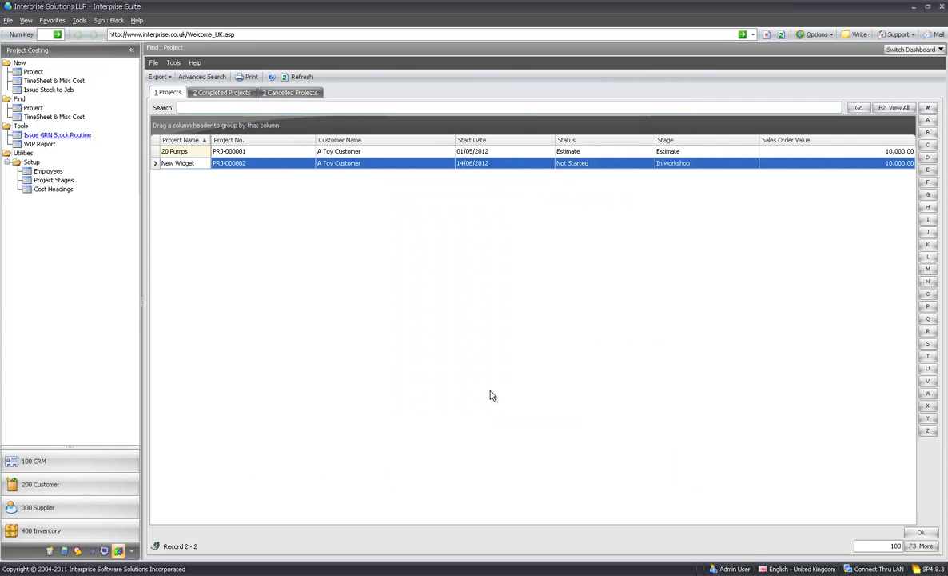
# Step: Start a new purchase order for A UK Supplier with the items 17" Wheels apla and 19" SVGA Colour Monitor
pyautogui.click(43, 505)
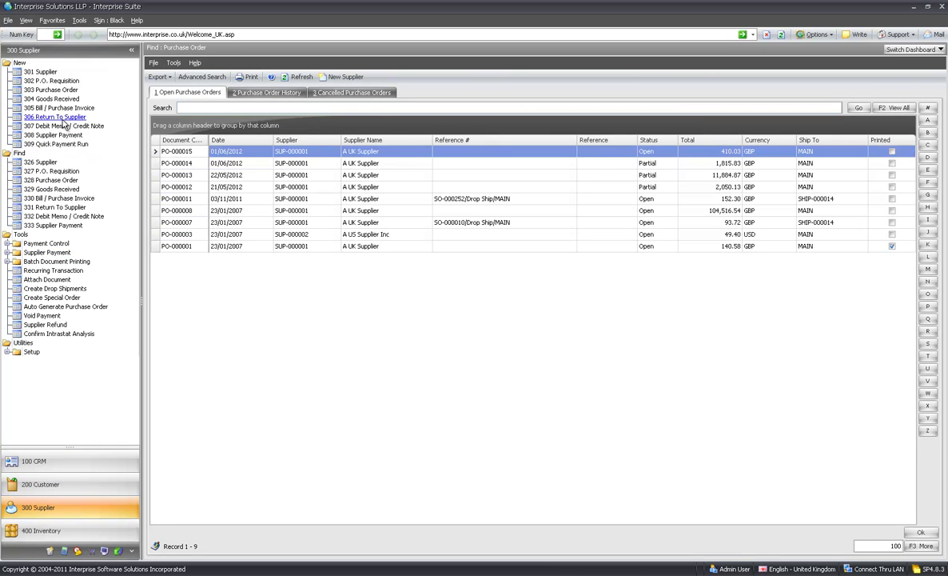
pyautogui.click(62, 91)
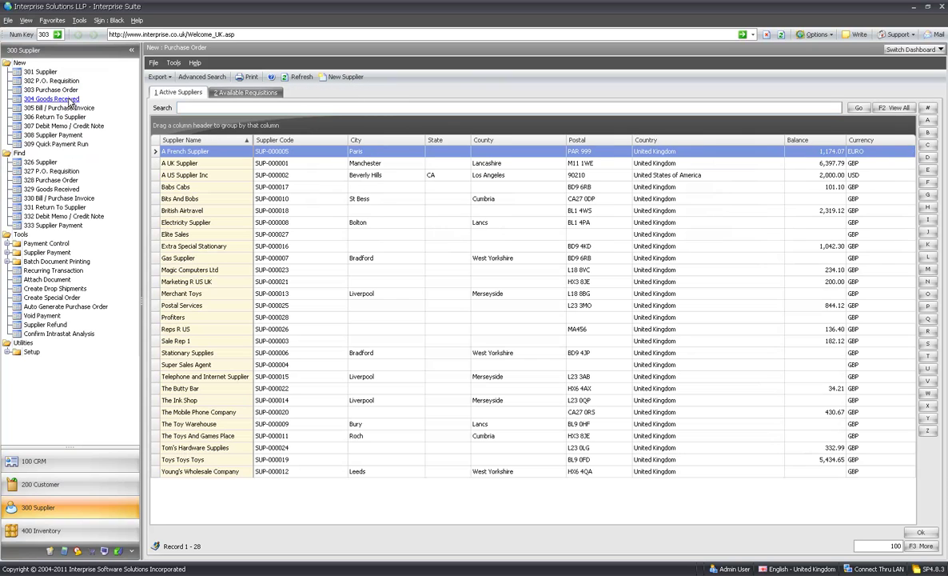
pyautogui.click(239, 163)
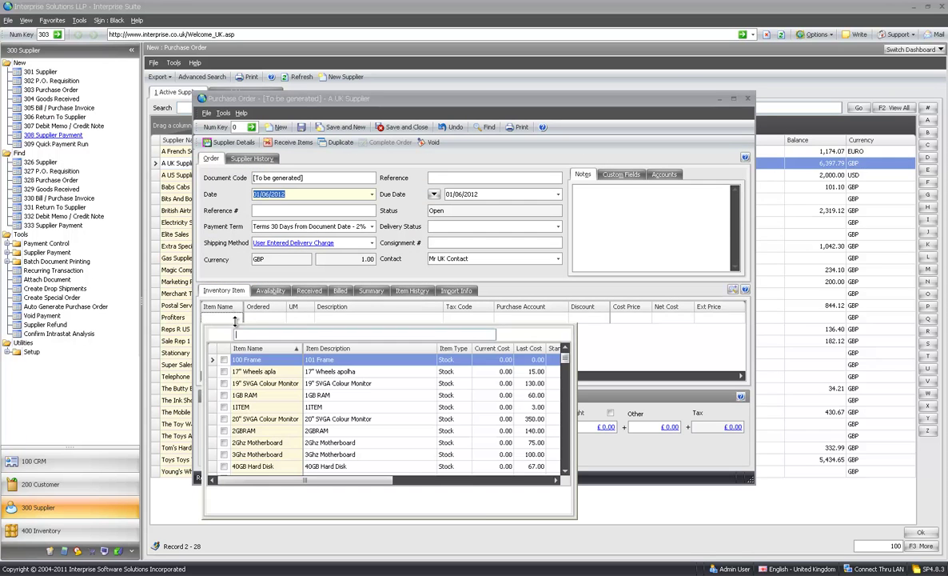
pyautogui.click(224, 383)
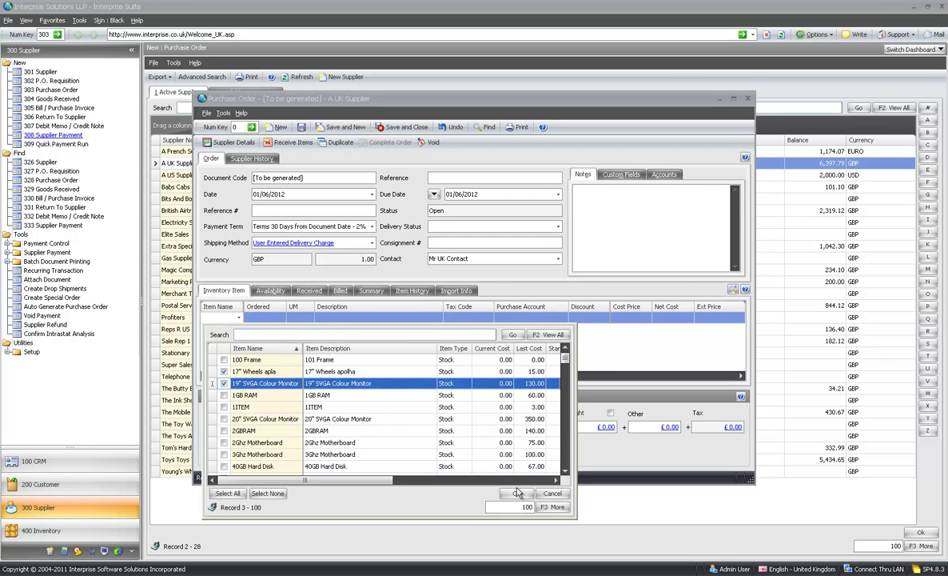
pyautogui.click(517, 491)
# Step: Assign both purchase order lines to project PRJ-000002
pyautogui.moveTo(507, 378); pyautogui.dragTo(732, 377)
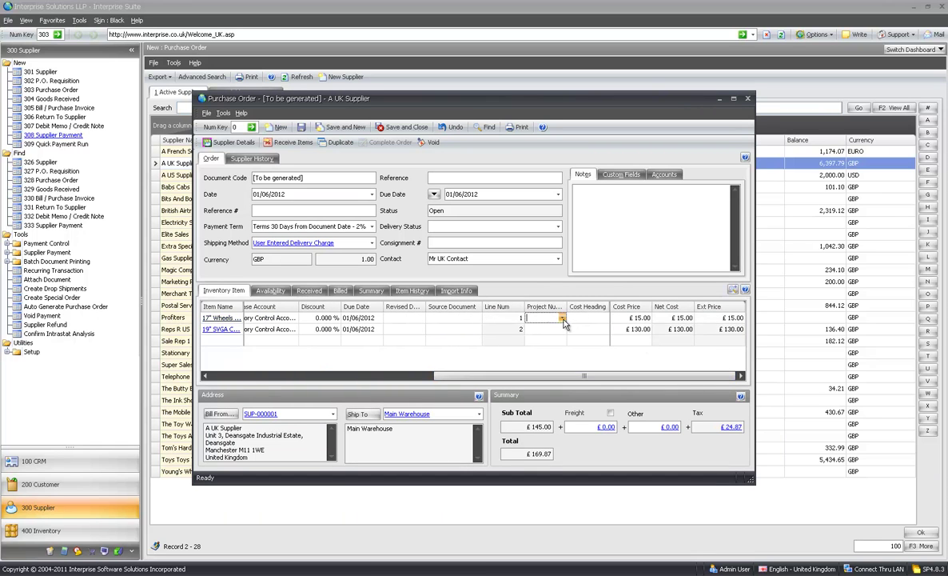
pyautogui.click(559, 318)
pyautogui.click(549, 398)
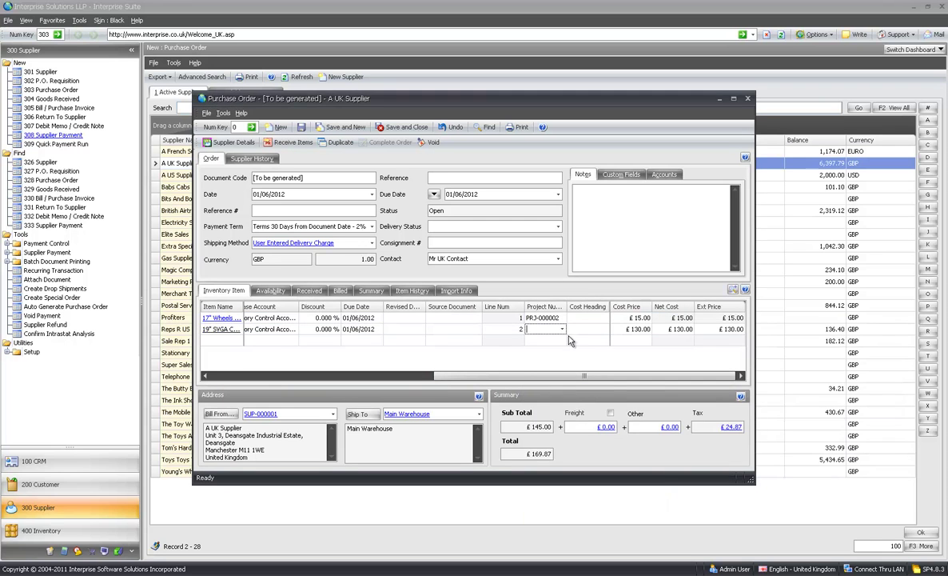
pyautogui.click(532, 329)
pyautogui.click(555, 401)
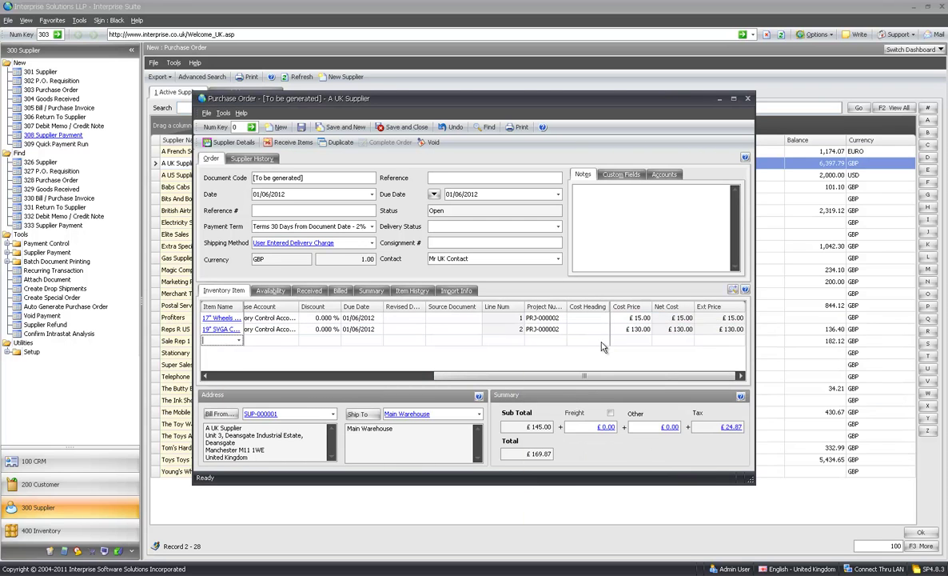
# Step: Set the cost heading to DOC for the 17" Wheels line and MIL for the 19" monitor line, and save the order
pyautogui.click(606, 319)
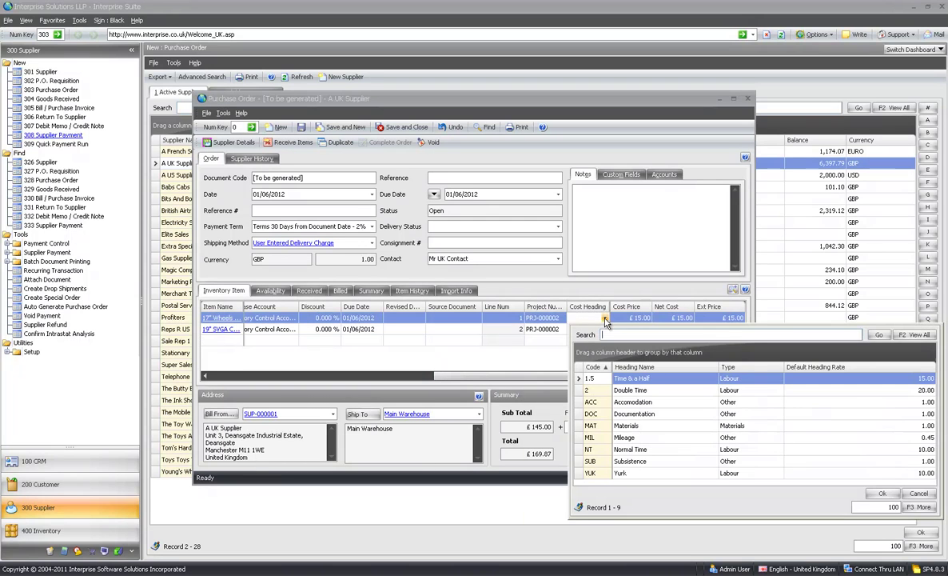
pyautogui.click(595, 414)
pyautogui.click(599, 415)
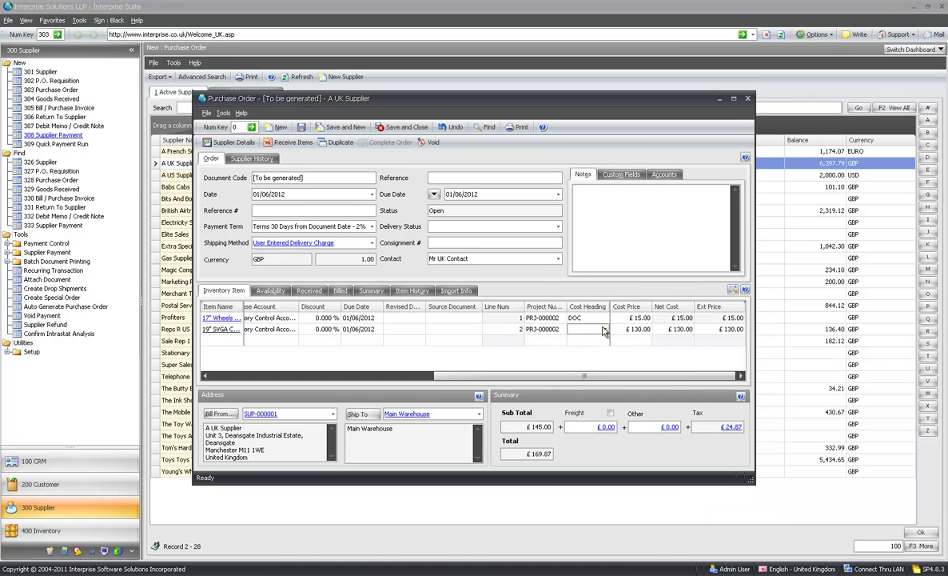
pyautogui.click(604, 329)
pyautogui.click(601, 448)
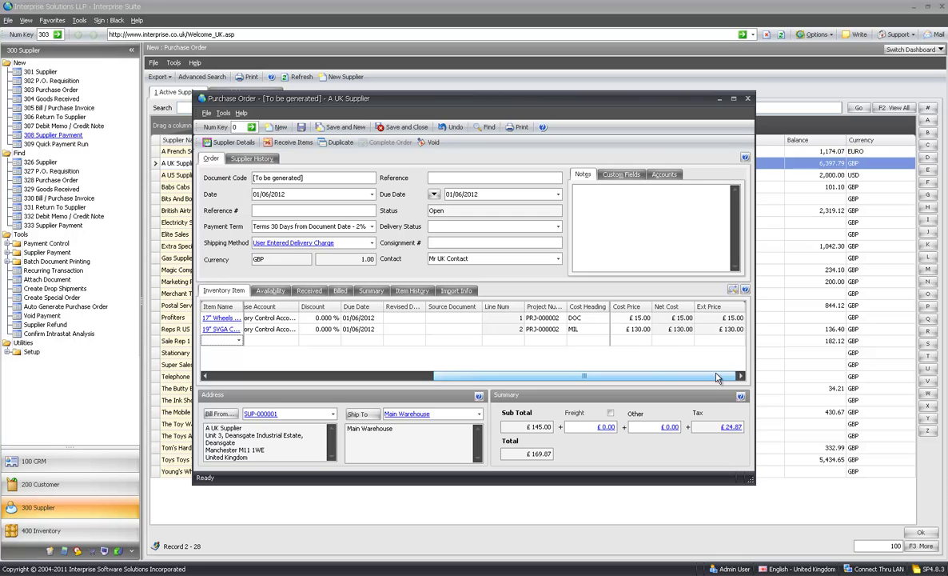
pyautogui.click(301, 127)
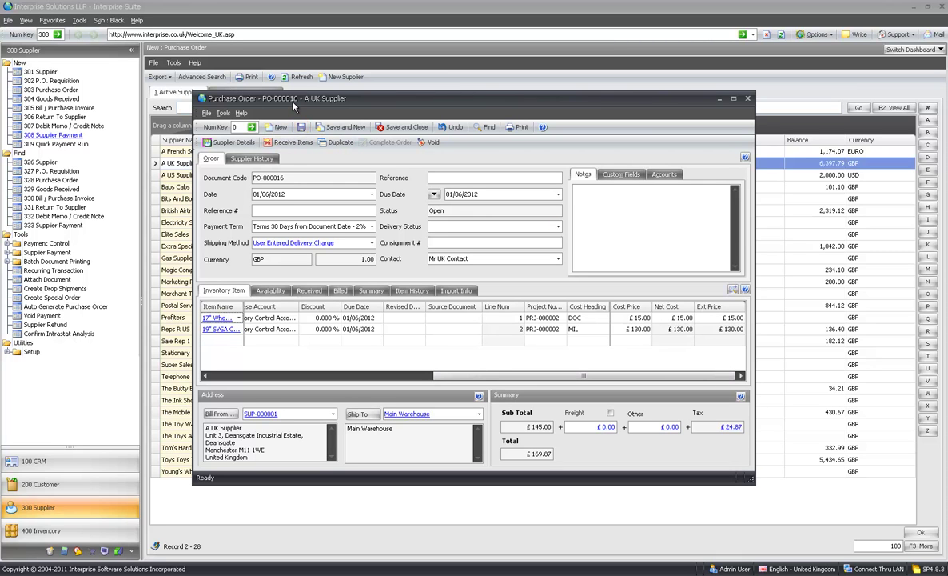
# Step: Reopen the New Widget project in Project Costing and check the new order's lines among its actual purchase order costs
pyautogui.click(117, 551)
pyautogui.click(177, 165)
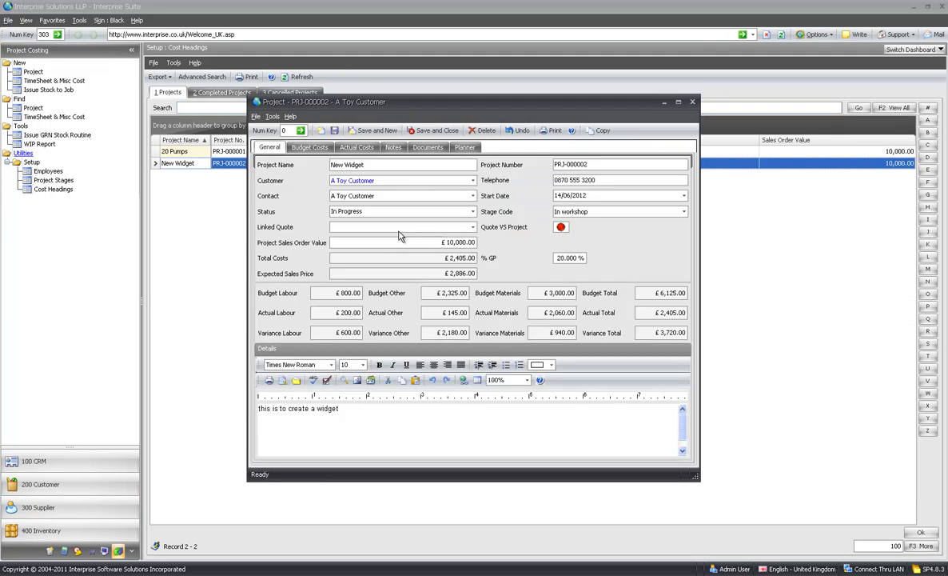
pyautogui.click(348, 150)
pyautogui.click(436, 161)
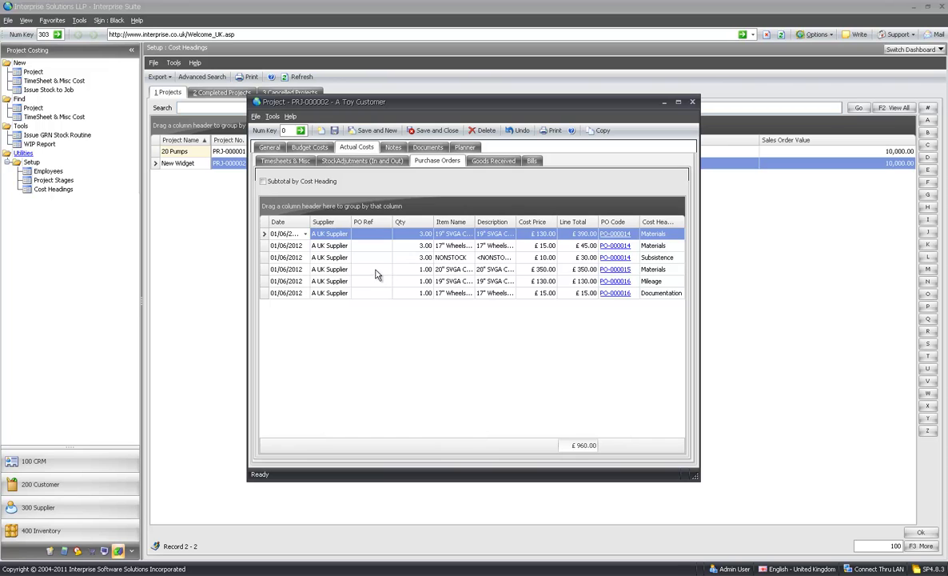
pyautogui.click(376, 271)
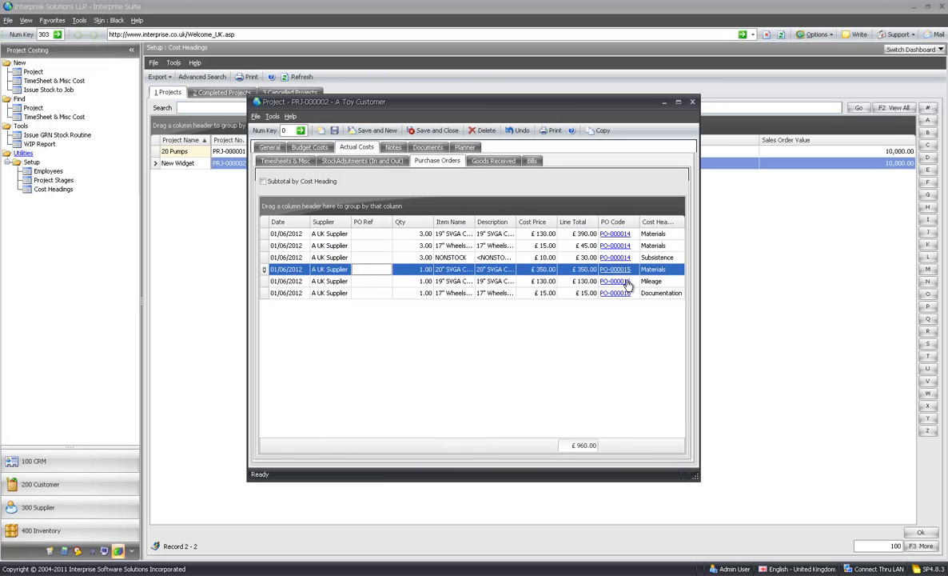
pyautogui.click(363, 282)
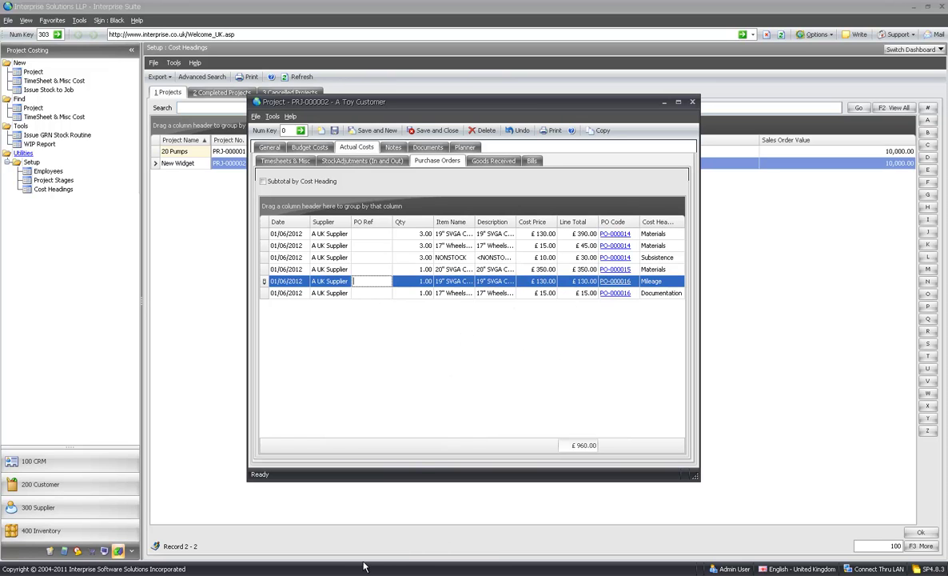
# Step: Open purchase order PO-000016 from the project's Mileage cost line and receive its items
pyautogui.click(615, 280)
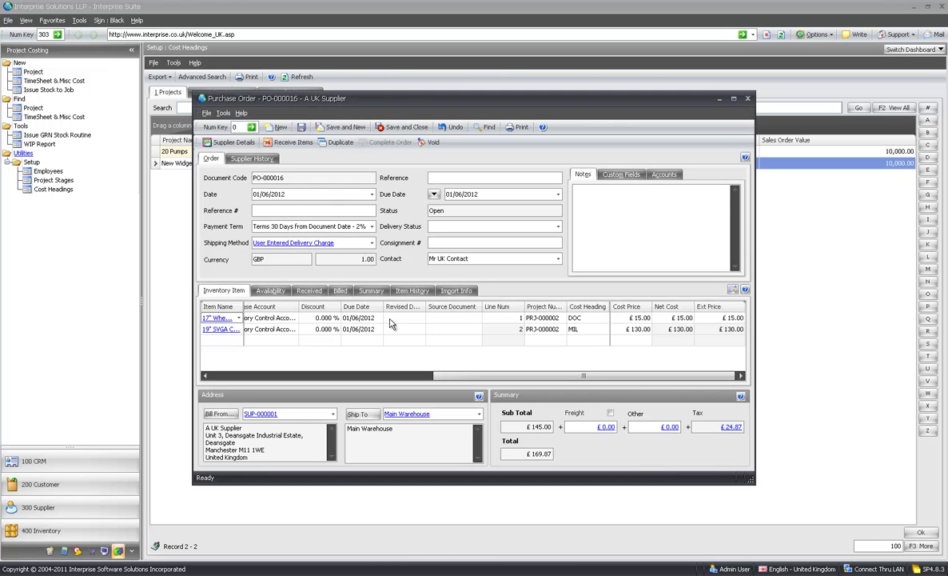
pyautogui.click(294, 143)
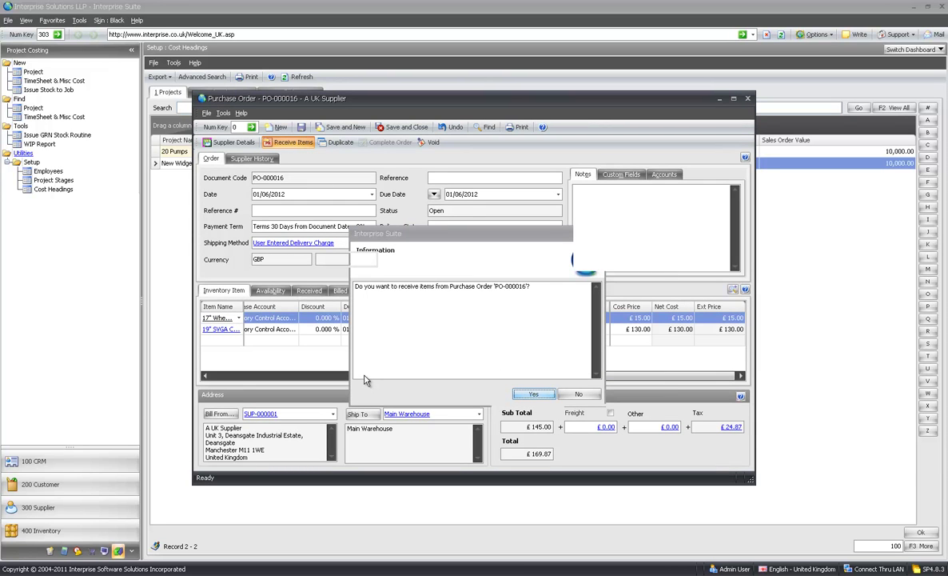
pyautogui.press('Return')
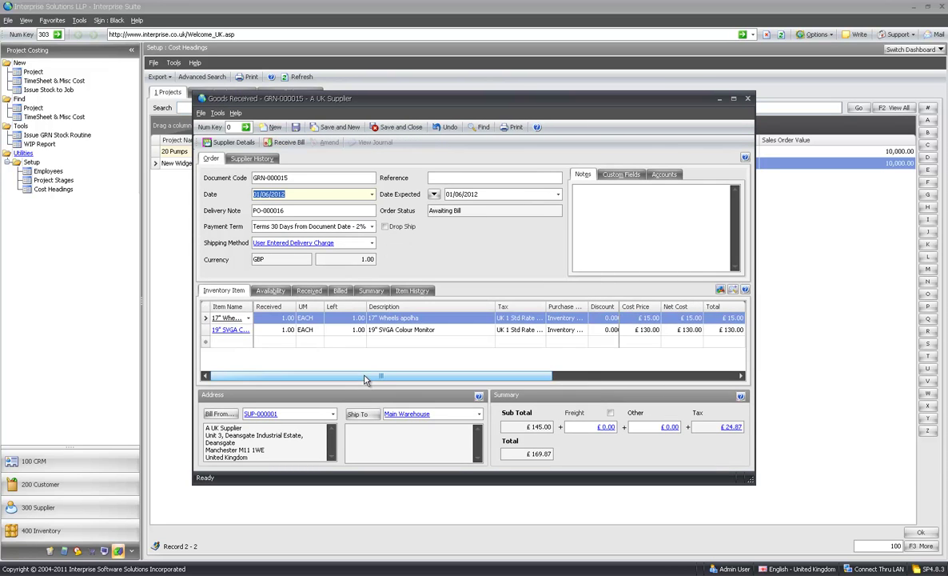
# Step: Set the received quantity of the 17" Wheels line to 0, agree to change the ordered quantity, and save the goods receipt
pyautogui.click(281, 318)
pyautogui.write('0.')
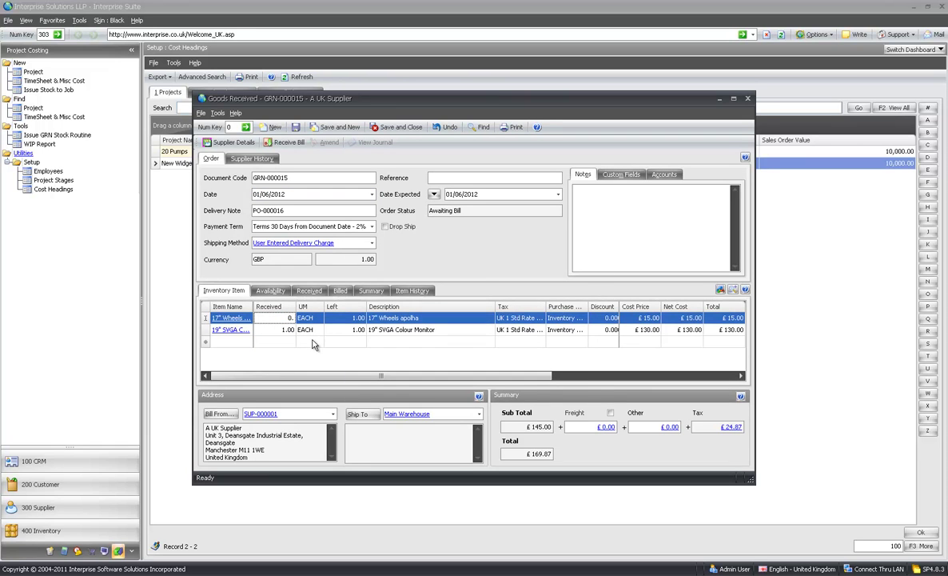
pyautogui.press('Return')
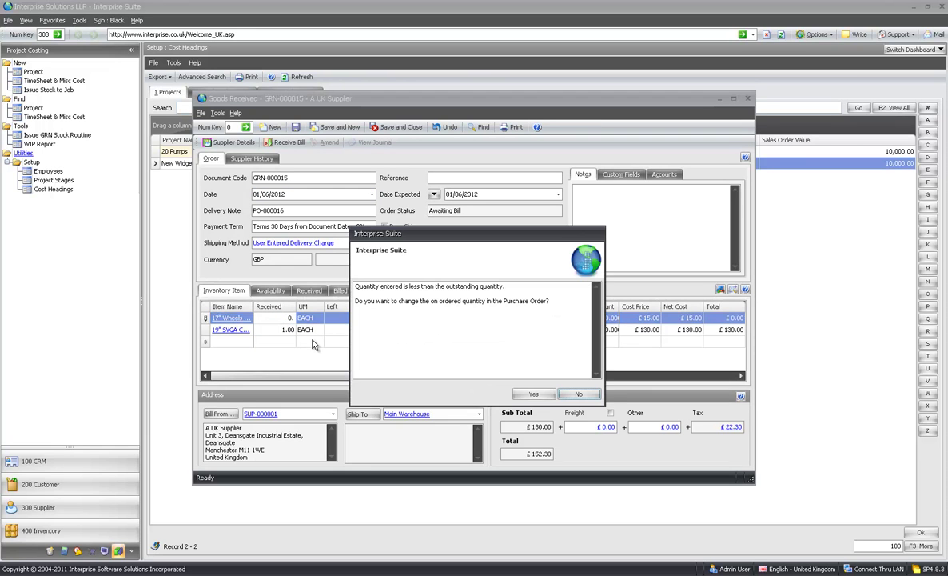
pyautogui.click(542, 396)
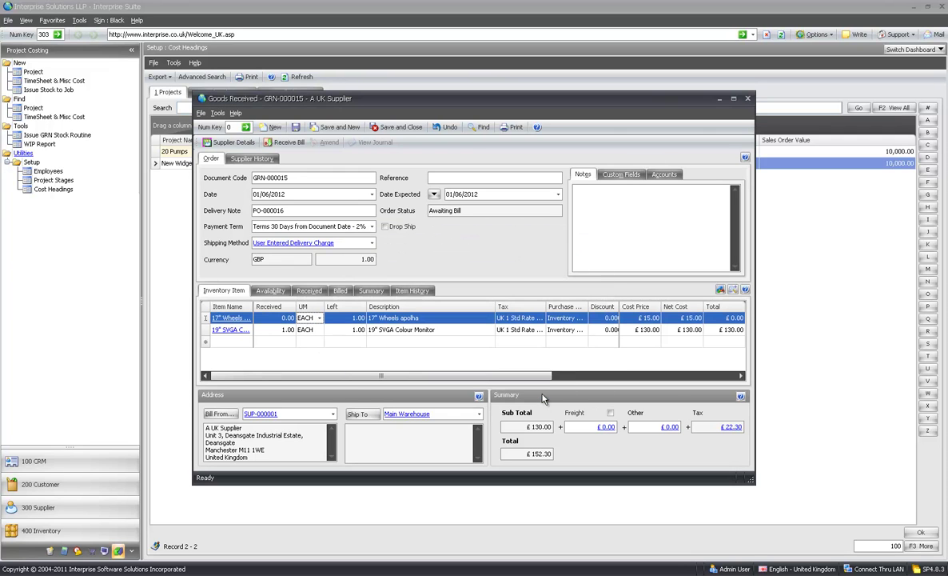
pyautogui.click(295, 128)
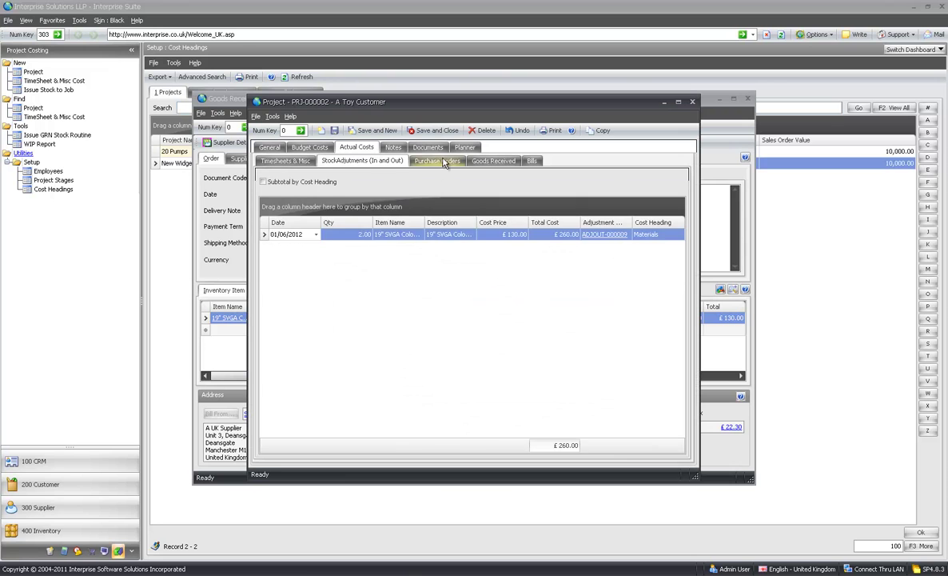
# Step: Check the remaining PO-000016 line in the project's purchase orders and the received monitor line in its goods received
pyautogui.click(441, 161)
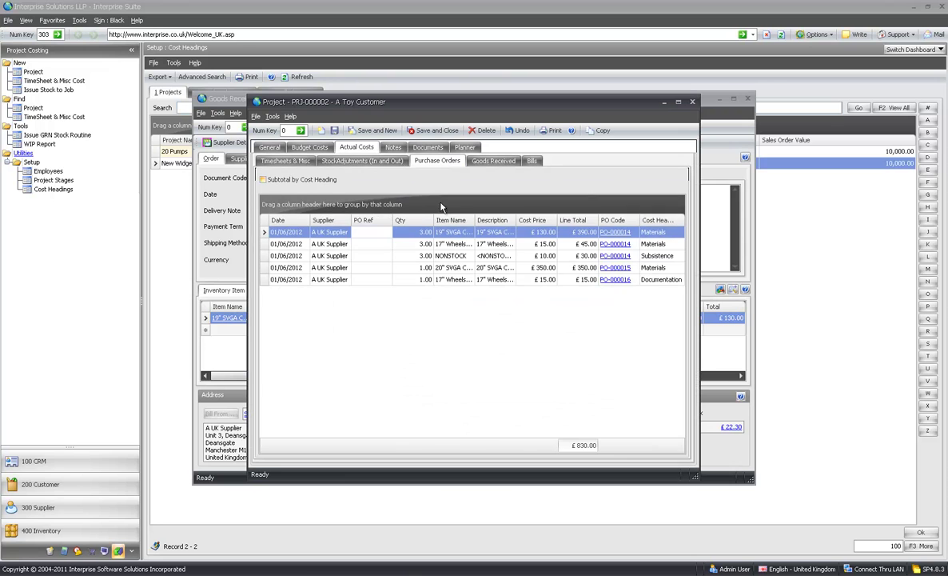
pyautogui.click(470, 280)
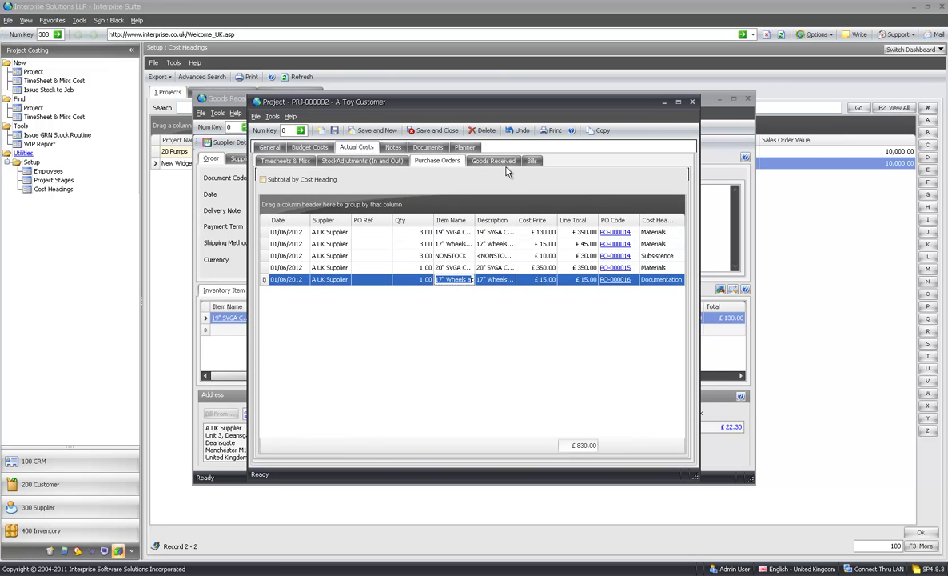
pyautogui.click(472, 160)
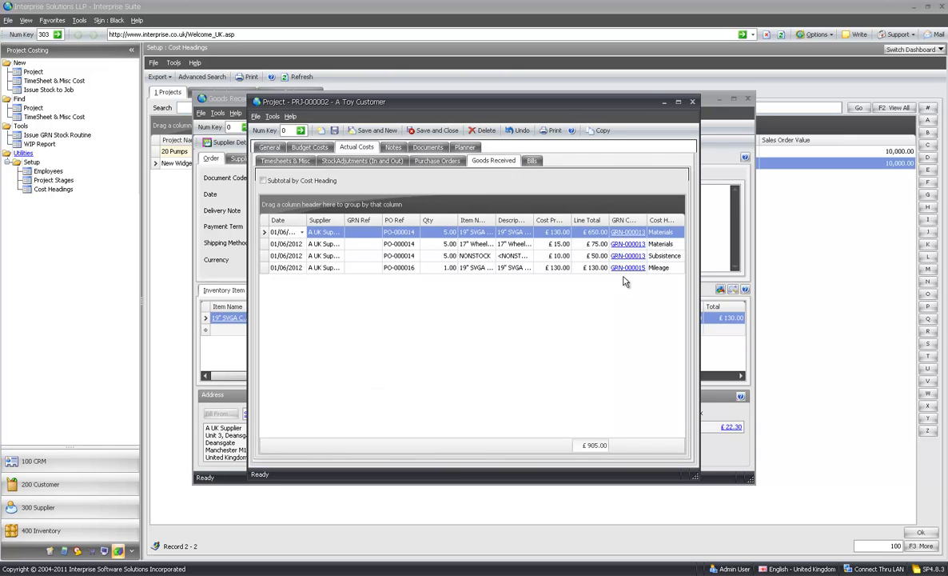
pyautogui.click(590, 268)
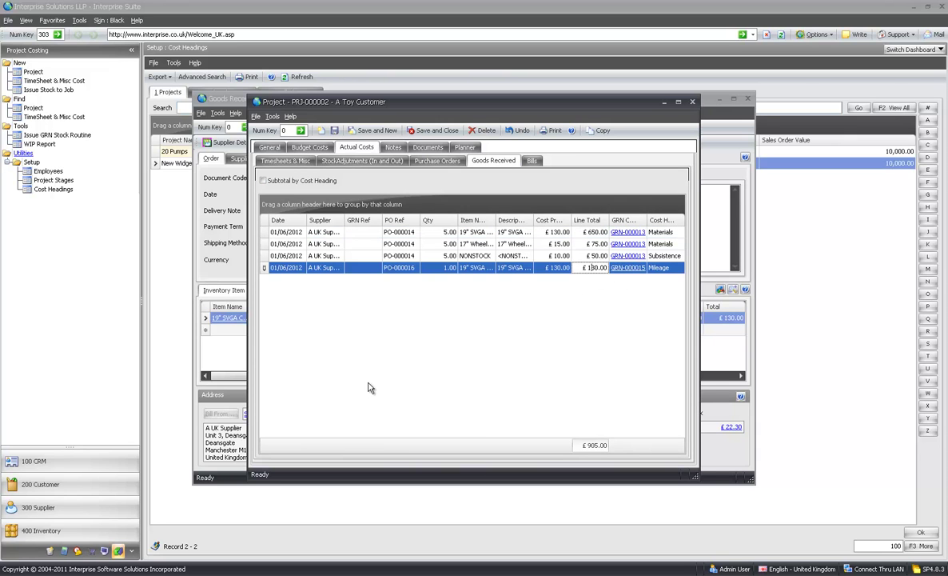
# Step: Bring up goods receipt GRN-000015, convert it to a supplier bill, and view, save and close that bill
pyautogui.click(215, 250)
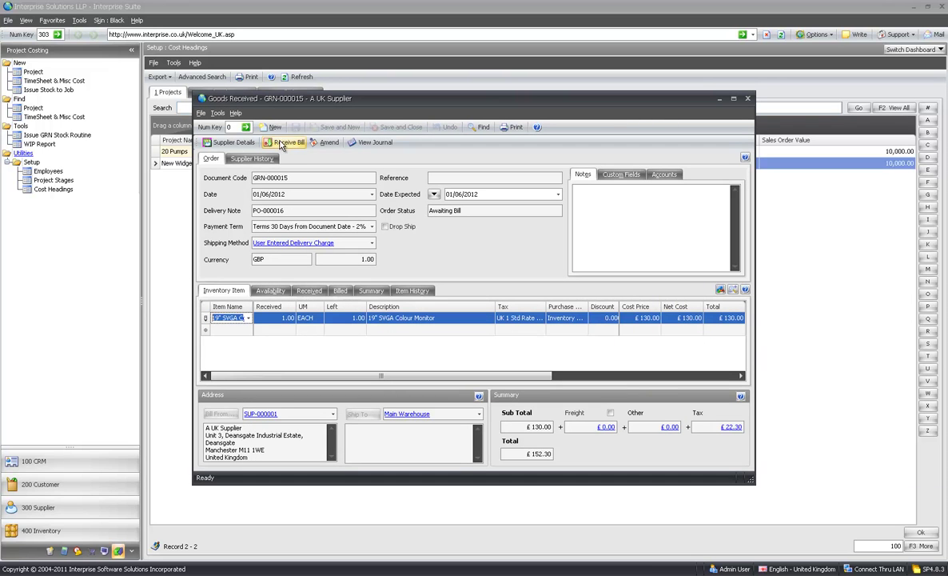
pyautogui.click(284, 143)
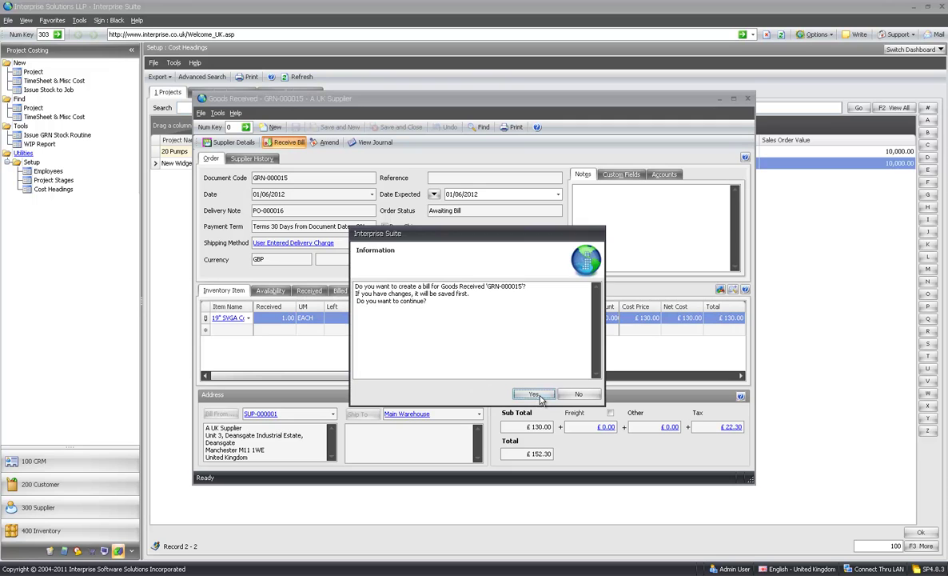
pyautogui.click(535, 395)
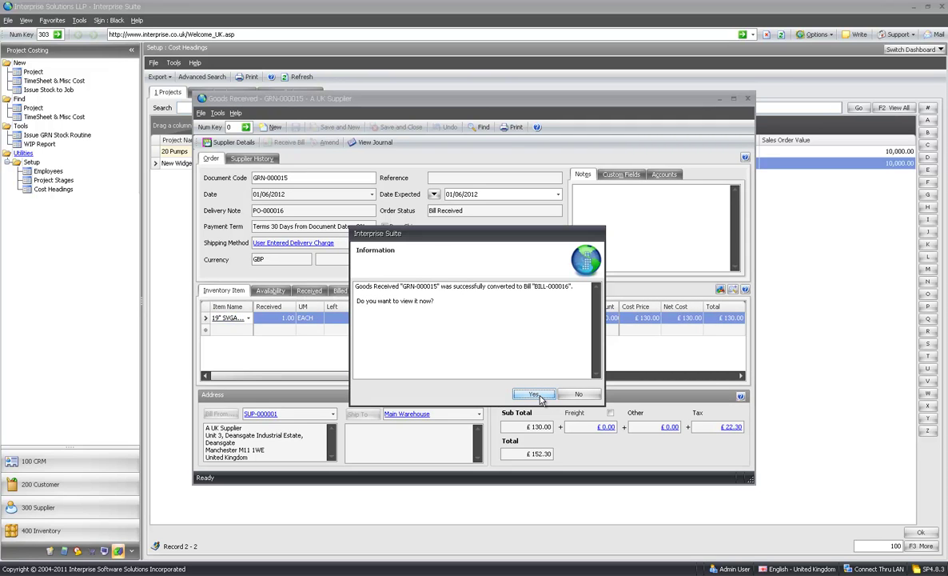
pyautogui.click(535, 395)
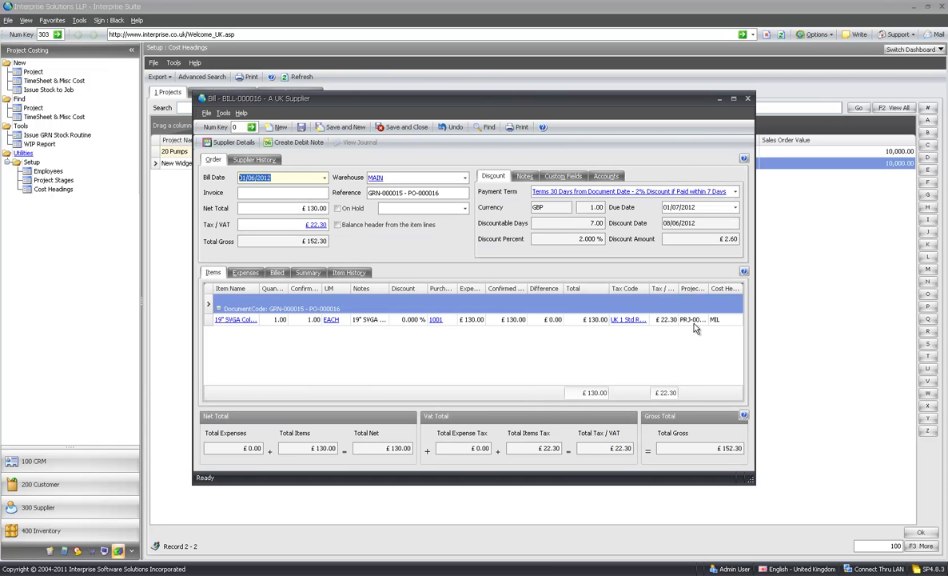
pyautogui.click(409, 128)
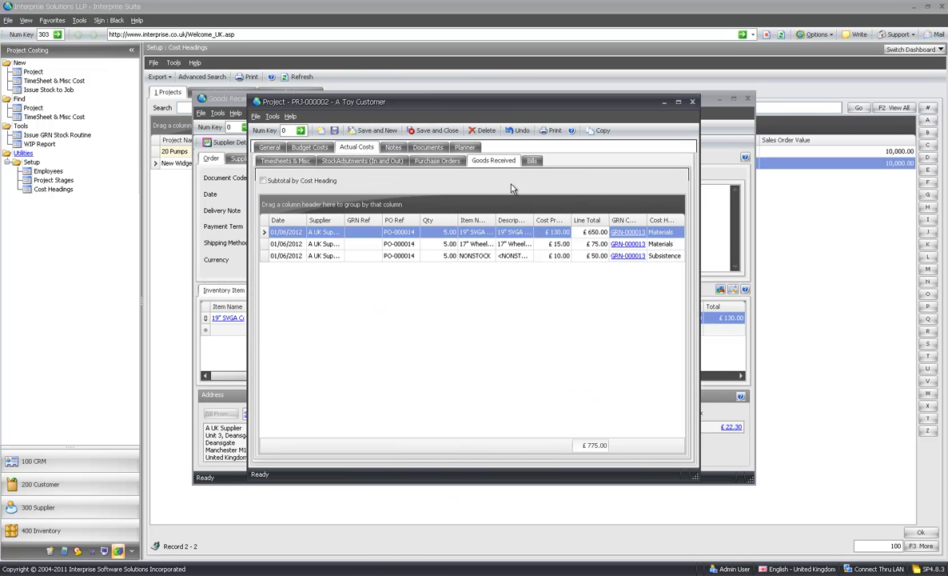
# Step: Check the Mileage monitor line among the project's actual bill costs and compare with the lines in its goods received
pyautogui.click(533, 162)
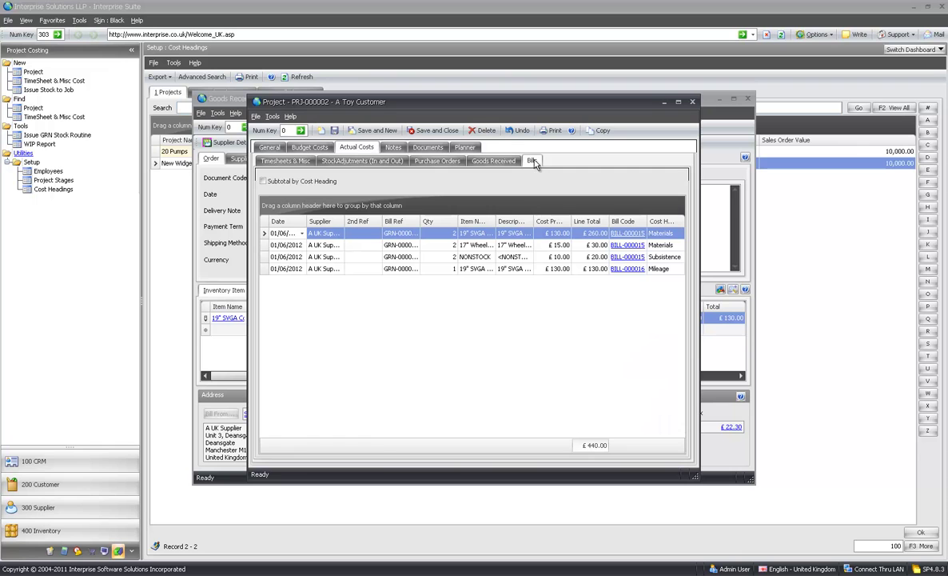
pyautogui.click(445, 271)
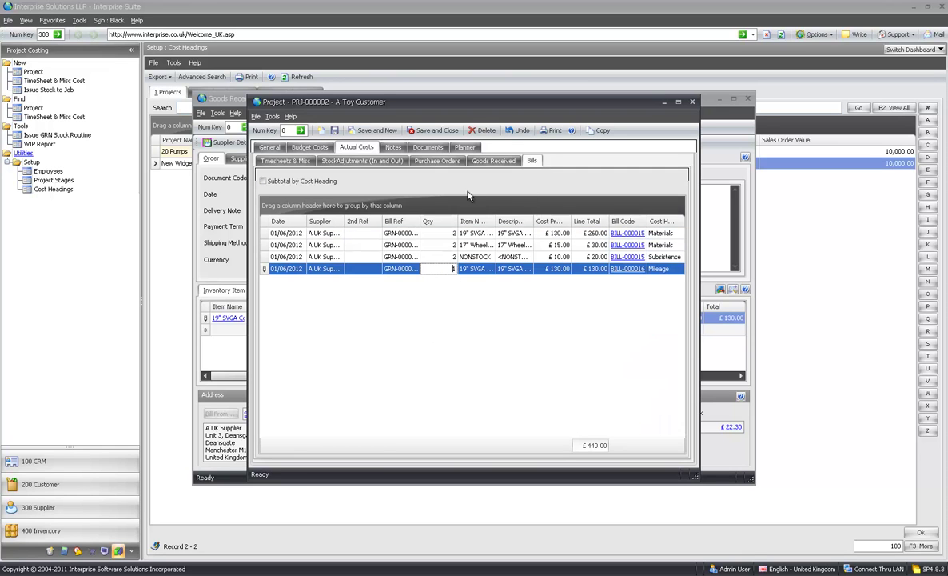
pyautogui.click(480, 160)
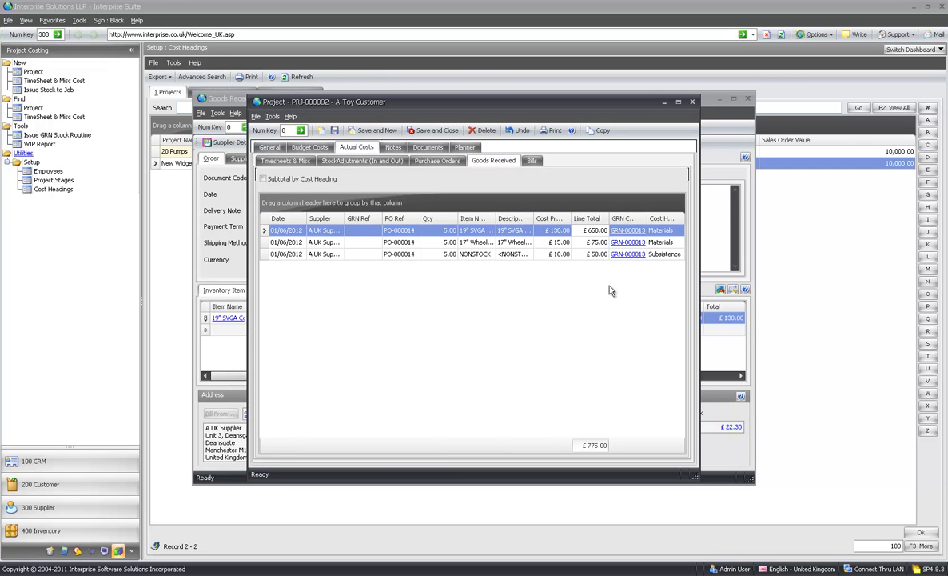
pyautogui.click(531, 160)
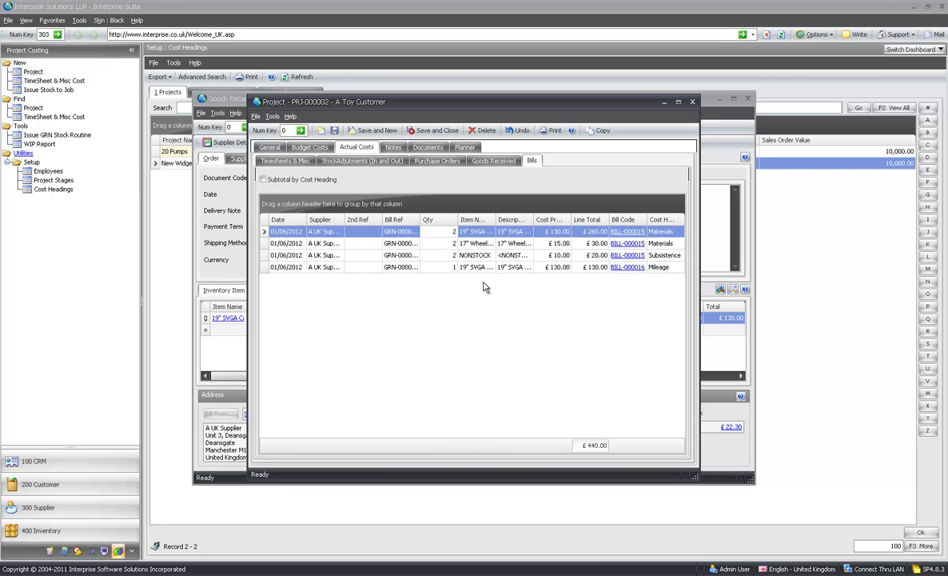
# Step: Close the New Widget project without saving changes and close the goods receipt
pyautogui.click(209, 200)
pyautogui.click(274, 575)
pyautogui.click(693, 103)
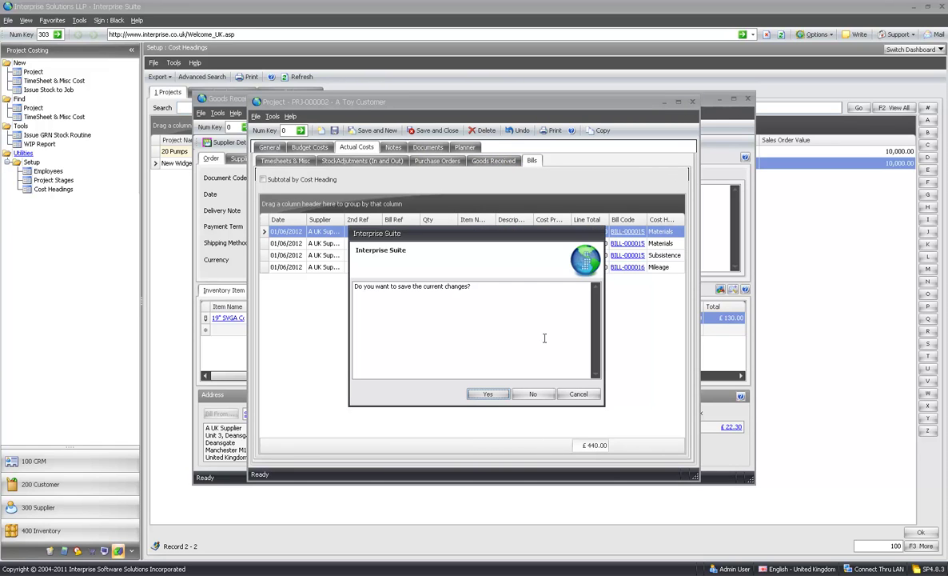
pyautogui.click(531, 394)
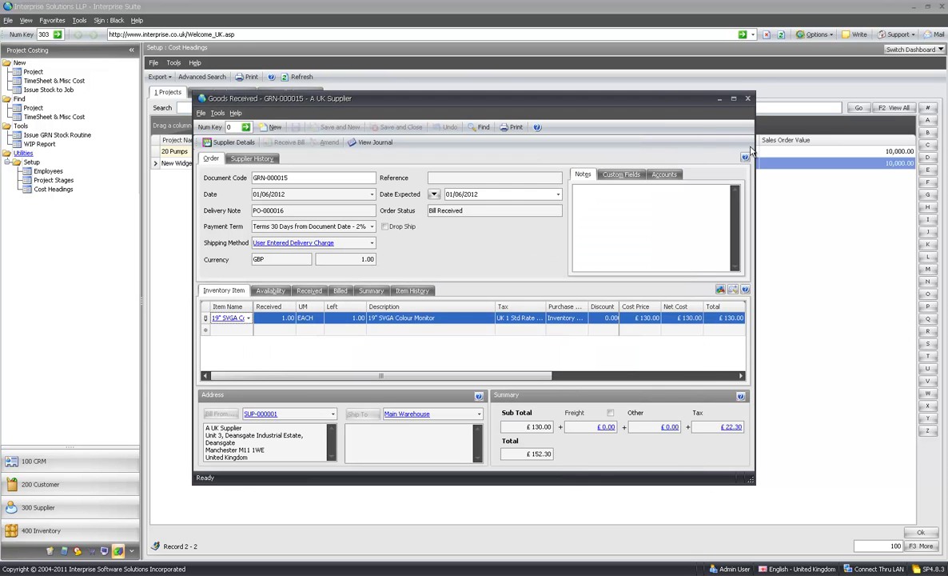
pyautogui.click(747, 100)
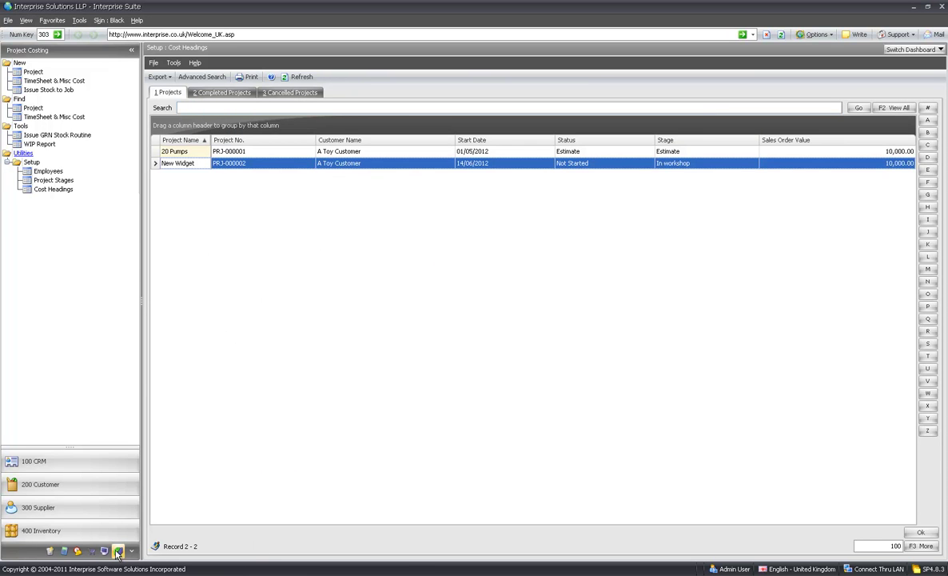
# Step: Create a new time sheet and expense entry, widen its window, and choose the New Widget project for the first line
pyautogui.click(65, 83)
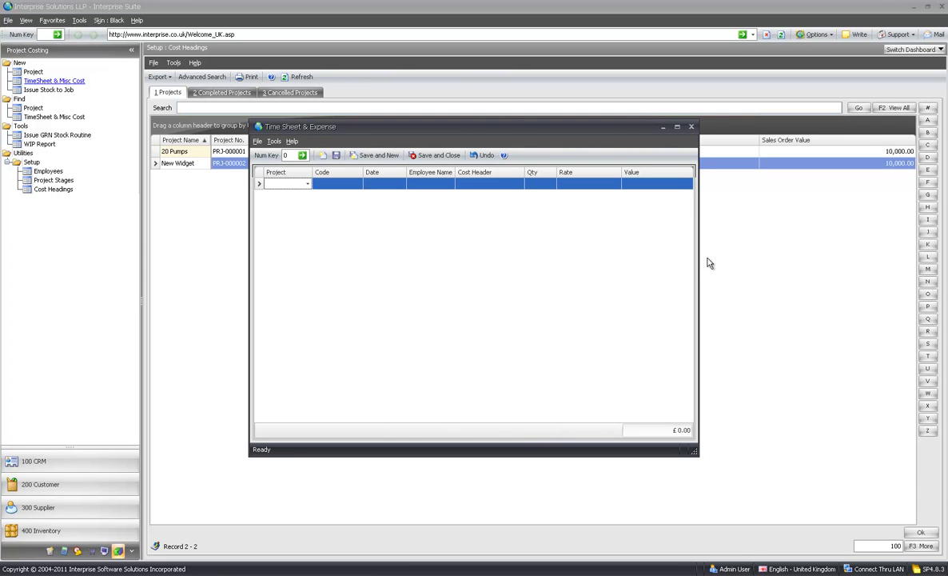
pyautogui.moveTo(698, 262); pyautogui.dragTo(901, 264)
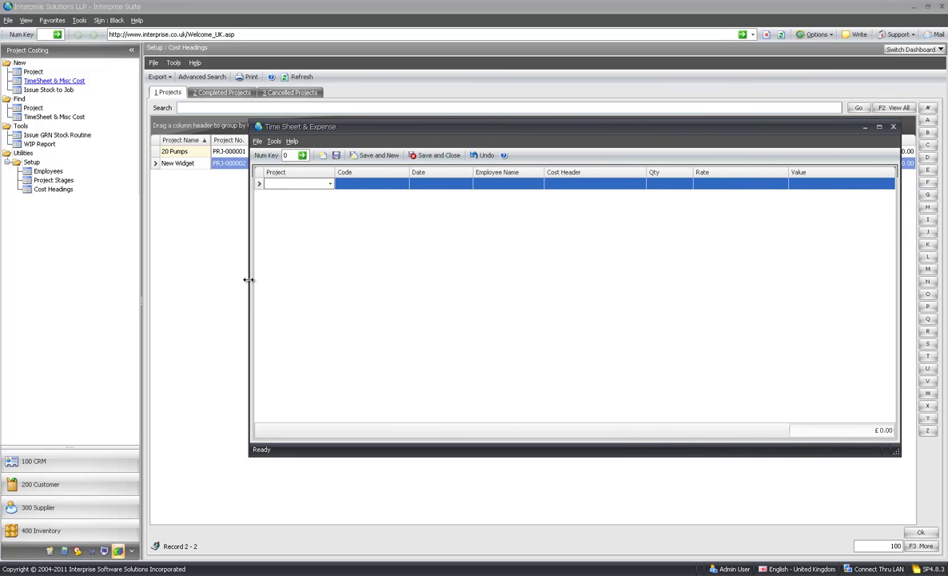
pyautogui.moveTo(249, 280); pyautogui.dragTo(196, 286)
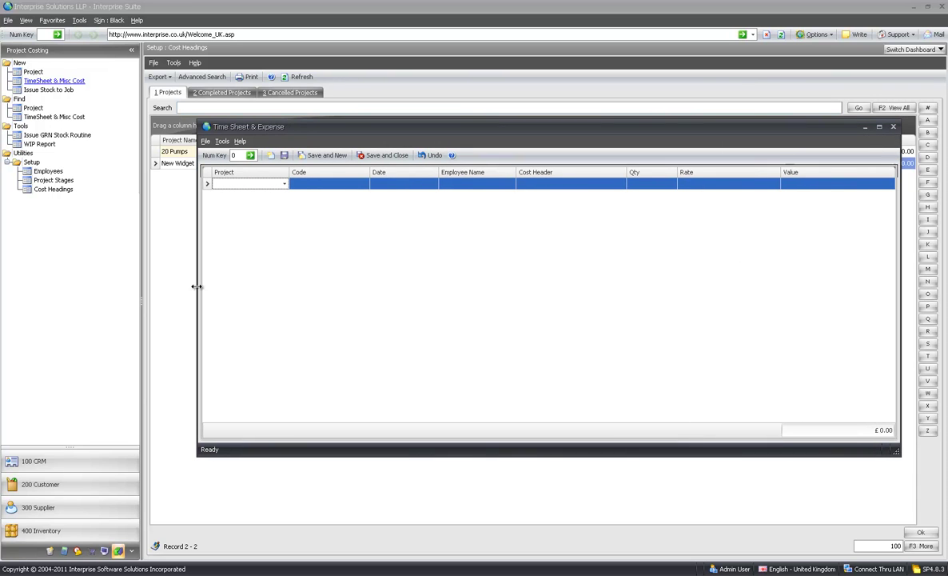
pyautogui.click(284, 185)
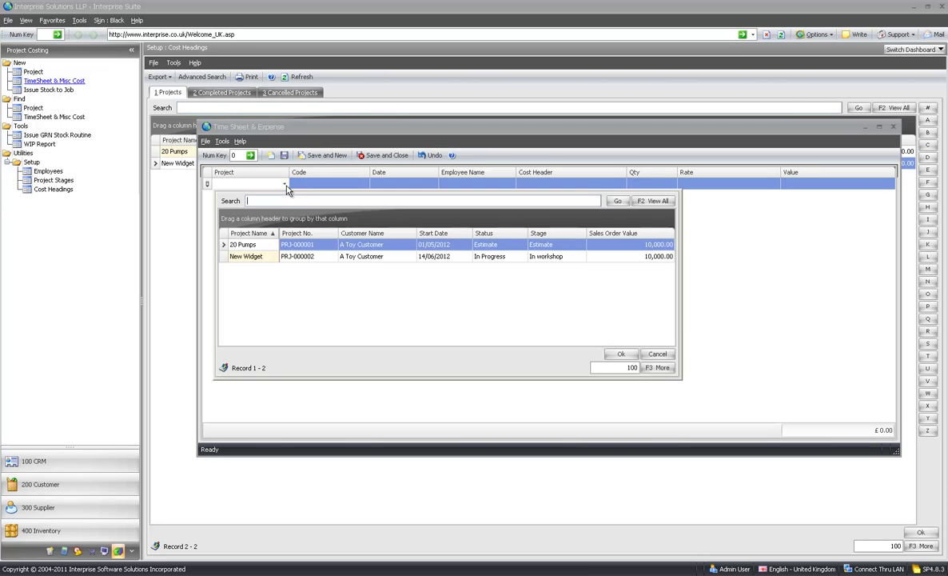
pyautogui.doubleClick(268, 252)
pyautogui.press('Tab')
pyautogui.press('Tab')
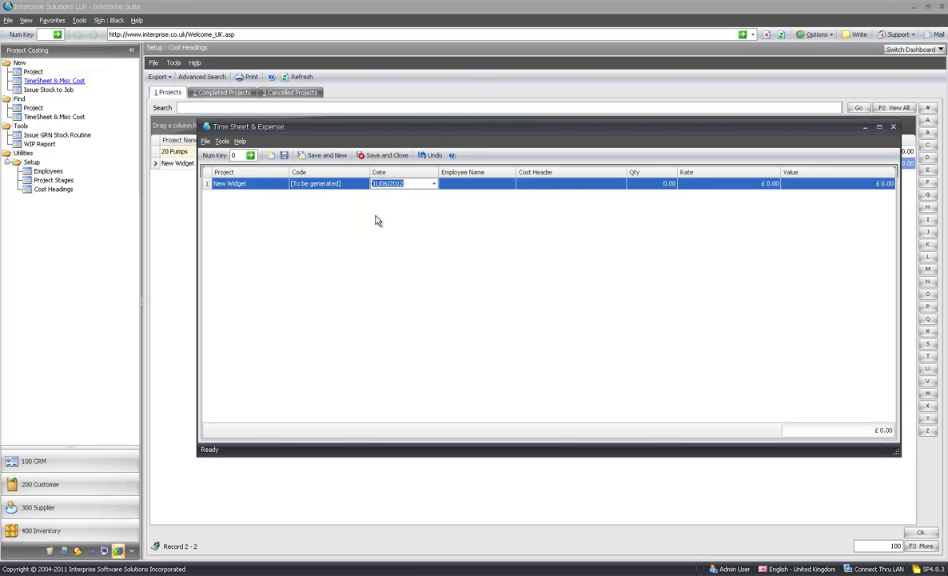
pyautogui.press('Tab')
# Step: Complete the first time sheet line with employee number 3, the Double Time cost heading and a quantity of 3
pyautogui.click(512, 185)
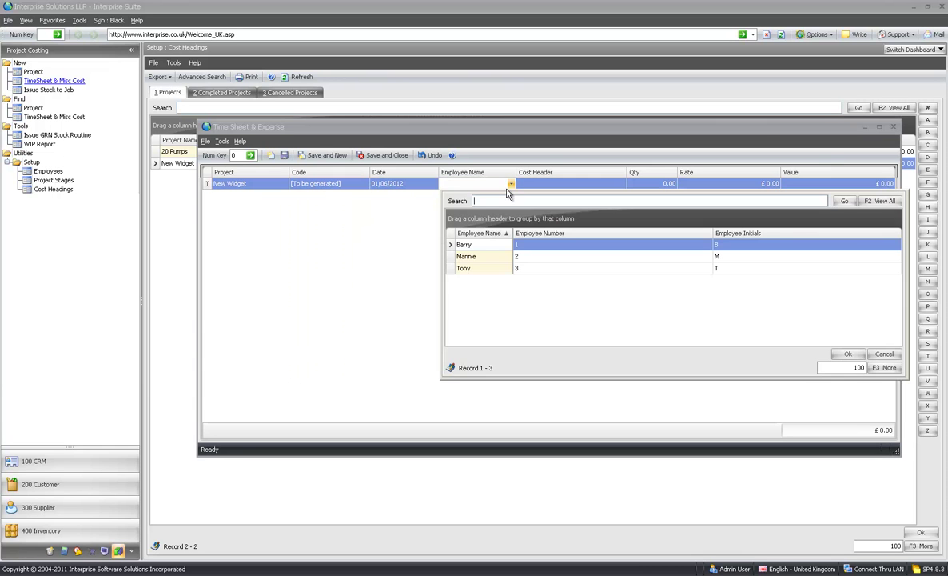
pyautogui.click(436, 252)
pyautogui.click(621, 183)
pyautogui.doubleClick(509, 270)
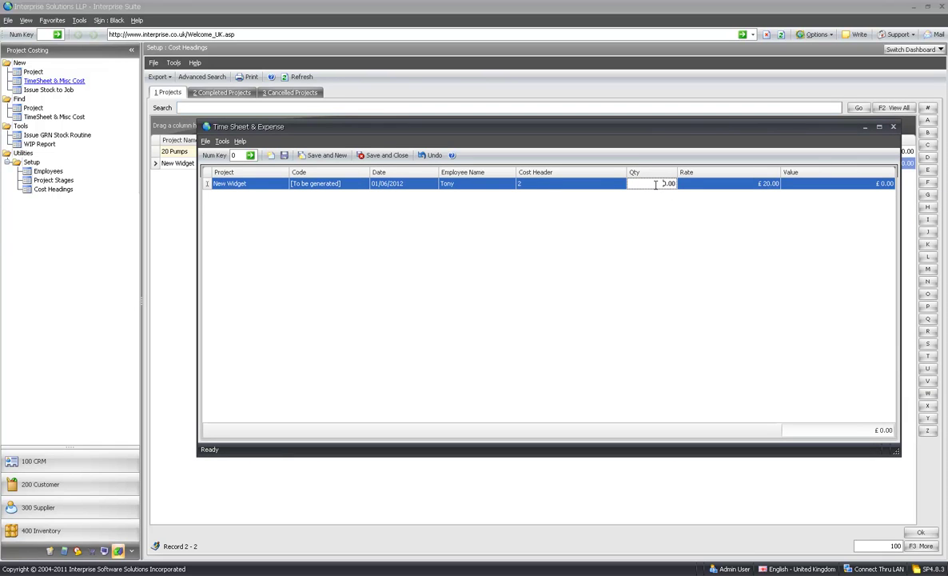
pyautogui.press('Tab')
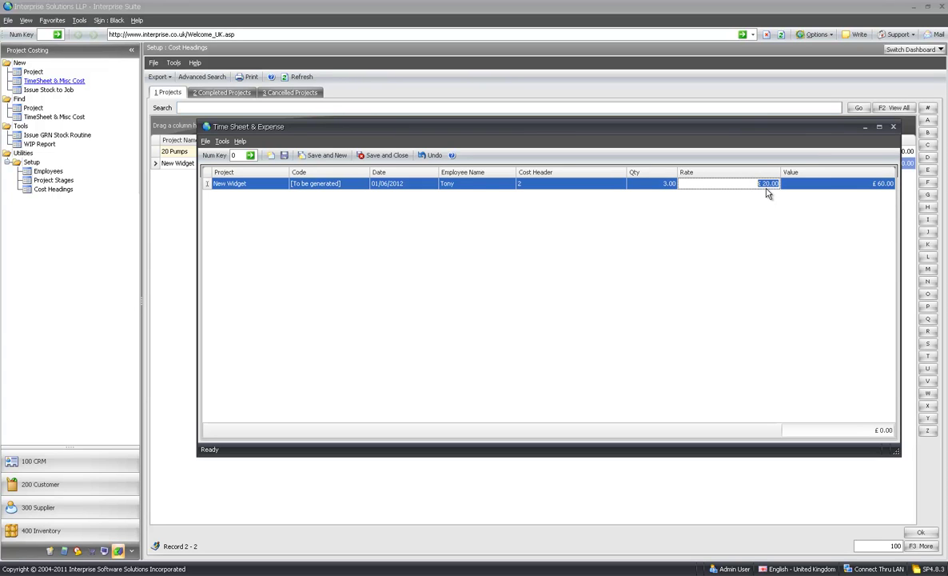
pyautogui.press('Return')
# Step: Add a second New Widget line for employee number 2 with quantity 1 and the Time & a Half cost heading
pyautogui.click(466, 195)
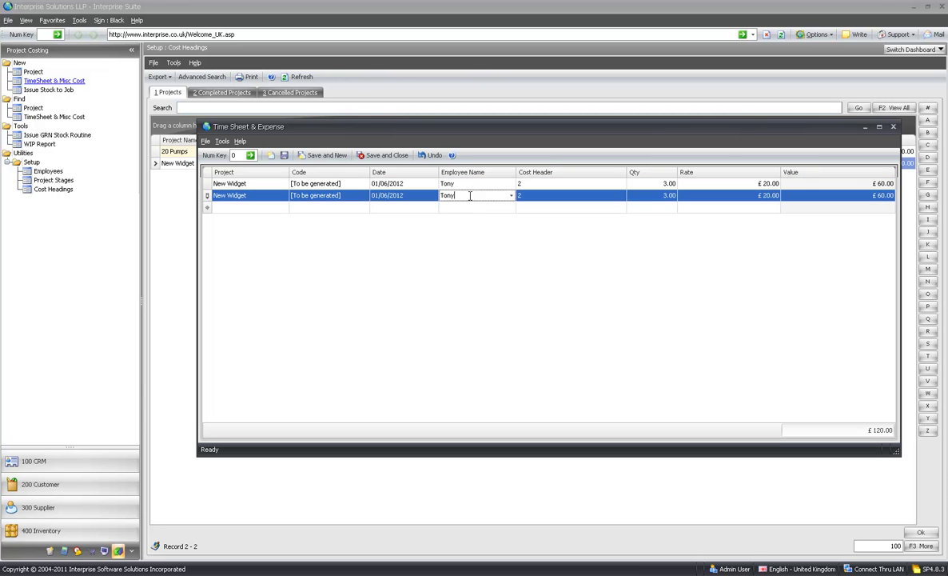
pyautogui.click(511, 197)
pyautogui.doubleClick(448, 244)
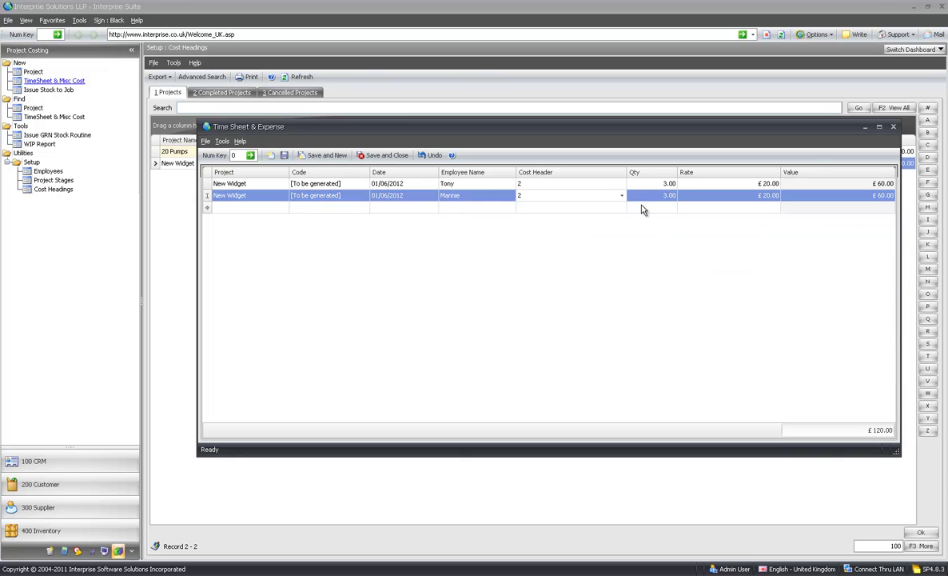
pyautogui.click(652, 199)
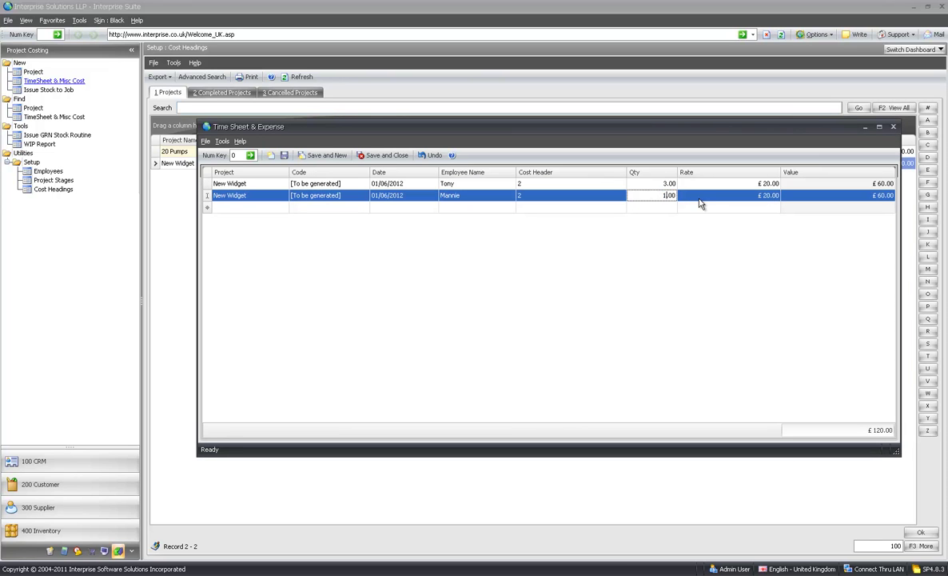
pyautogui.click(623, 196)
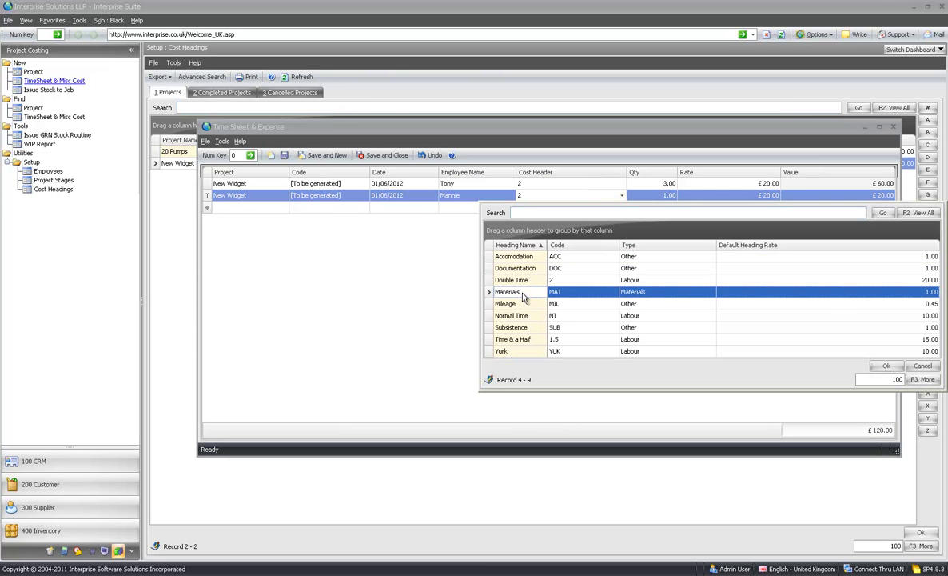
pyautogui.doubleClick(519, 340)
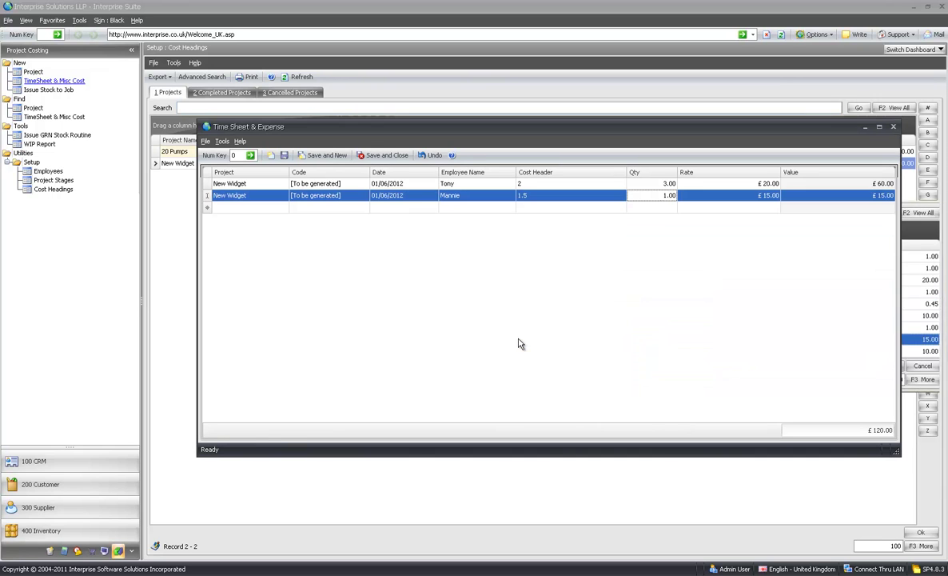
# Step: Add a third line copied from the one above, with the Documentation cost heading and a rate of £50
pyautogui.click(271, 208)
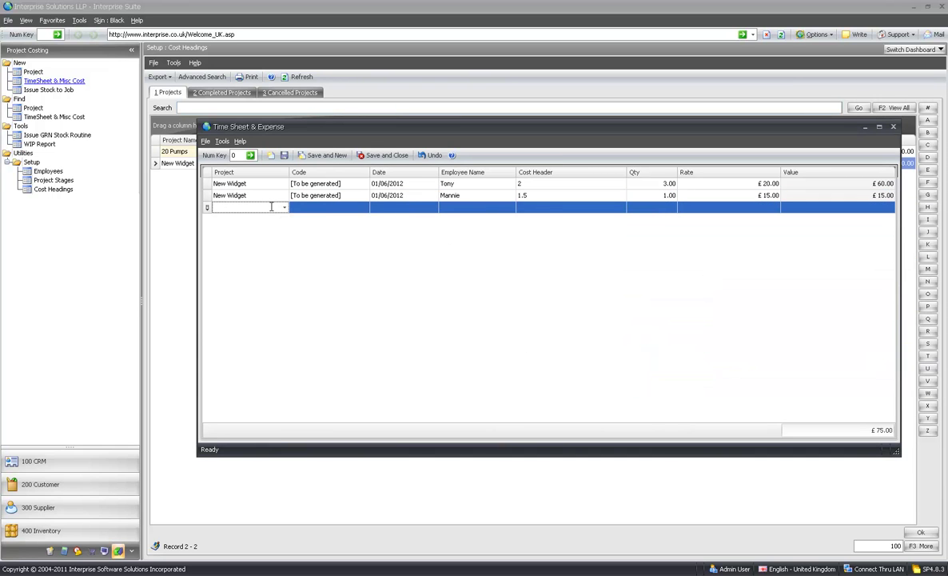
pyautogui.press('Up')
pyautogui.click(275, 208)
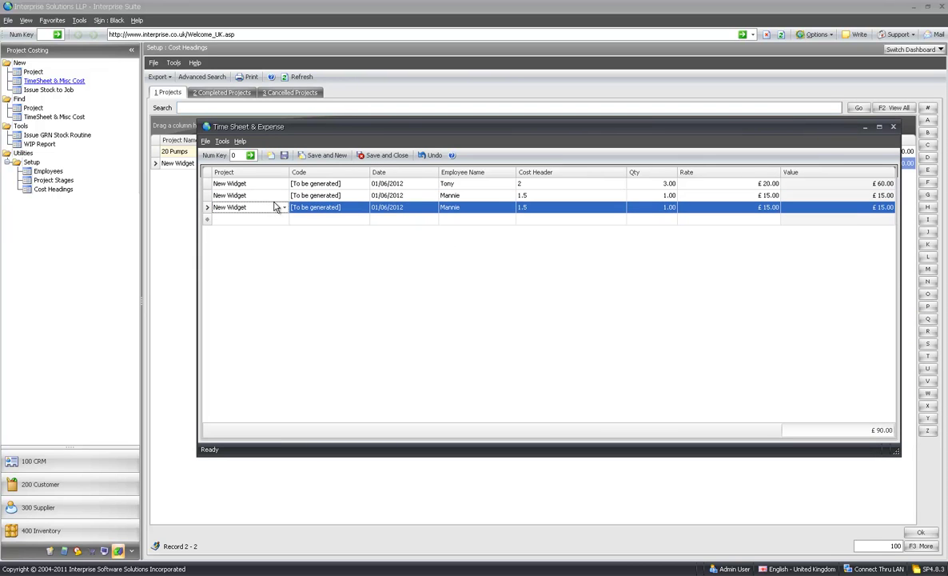
pyautogui.click(448, 207)
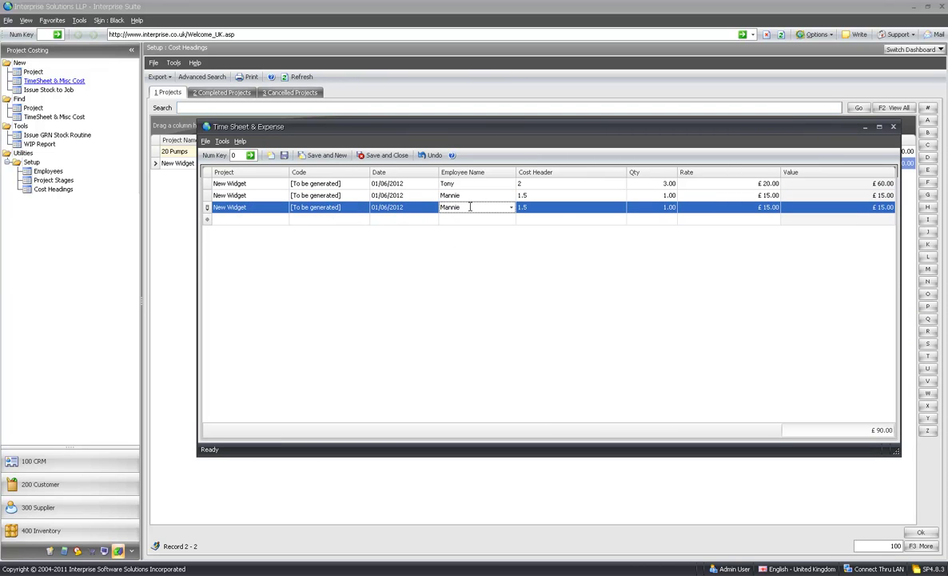
pyautogui.click(623, 209)
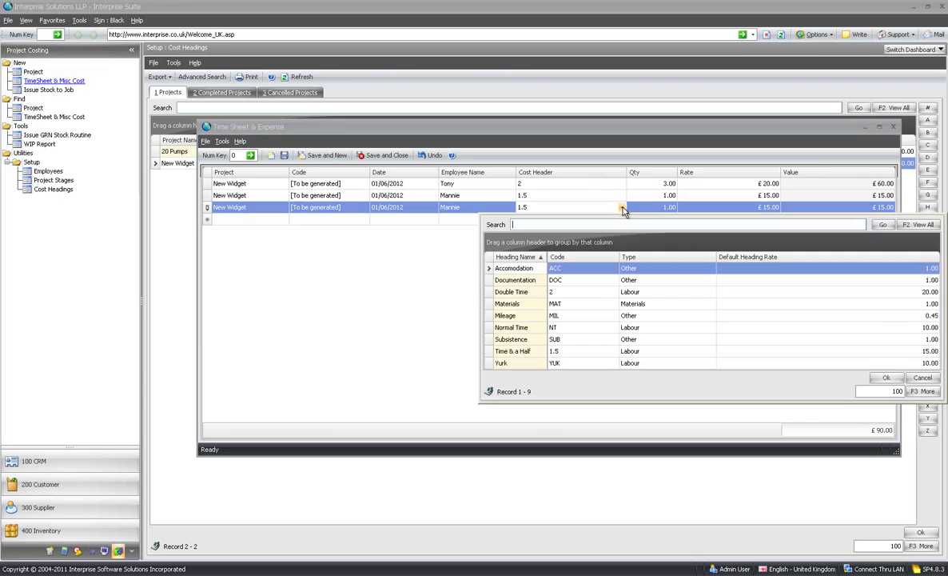
pyautogui.click(520, 280)
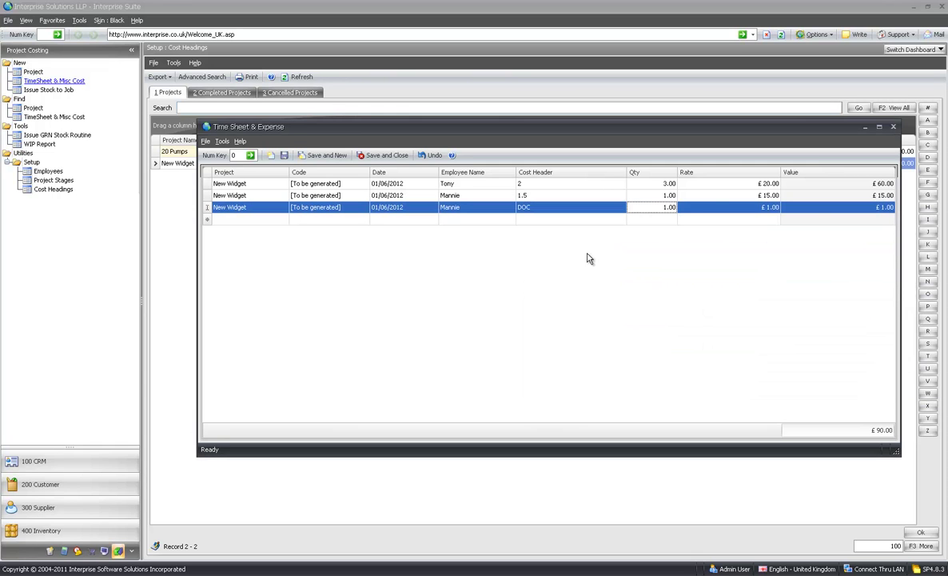
pyautogui.press('Tab')
pyautogui.write('50')
pyautogui.press('Tab')
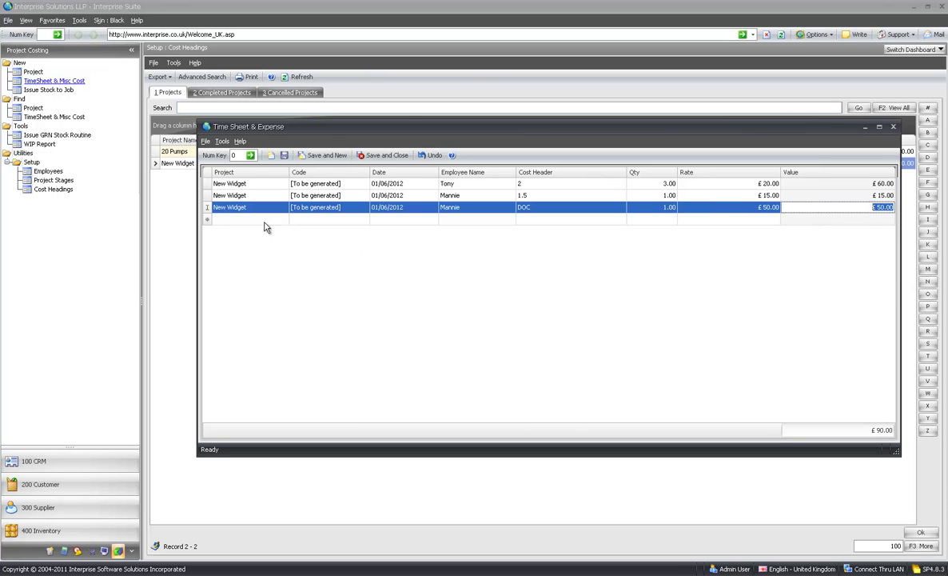
# Step: Add a fourth line copied from the Documentation line with a rate of -£100, and save and close the time sheet
pyautogui.click(264, 221)
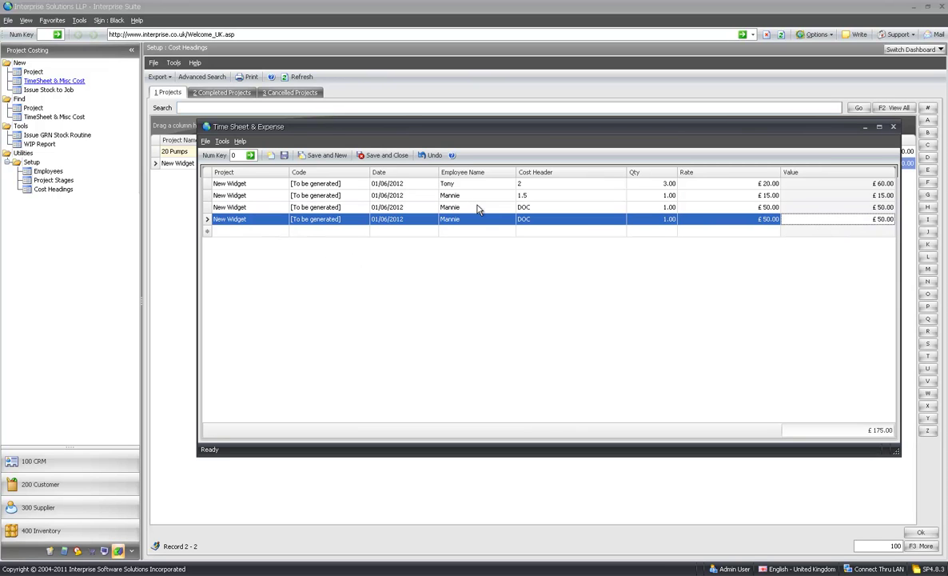
pyautogui.click(702, 219)
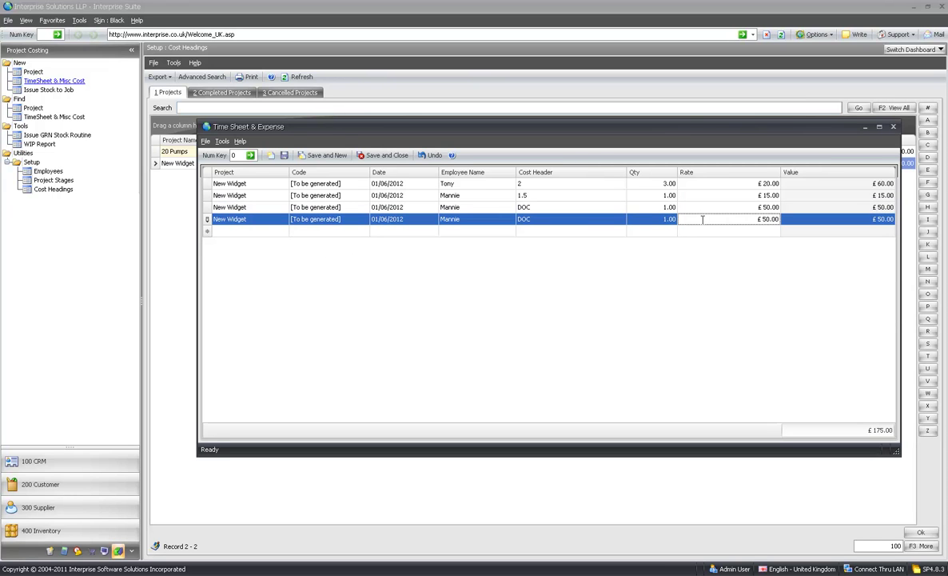
pyautogui.write('-')
pyautogui.press('Tab')
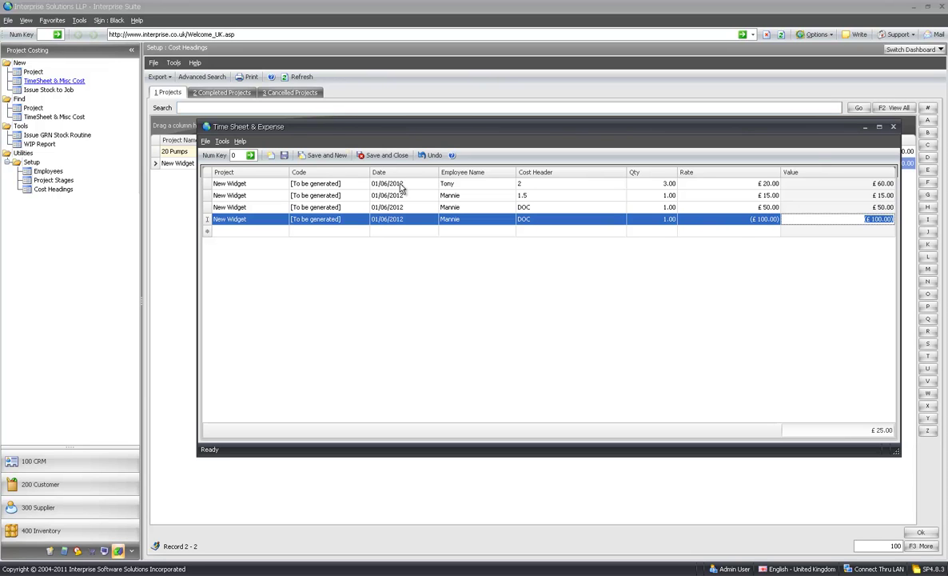
pyautogui.click(391, 158)
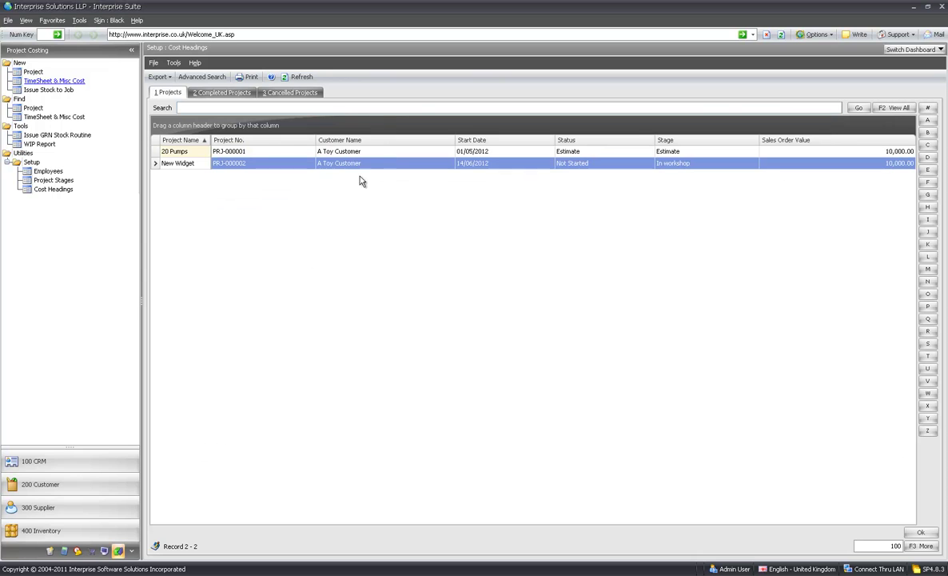
# Step: Open the New Widget project and review its timesheet and miscellaneous entries under actual costs
pyautogui.doubleClick(203, 165)
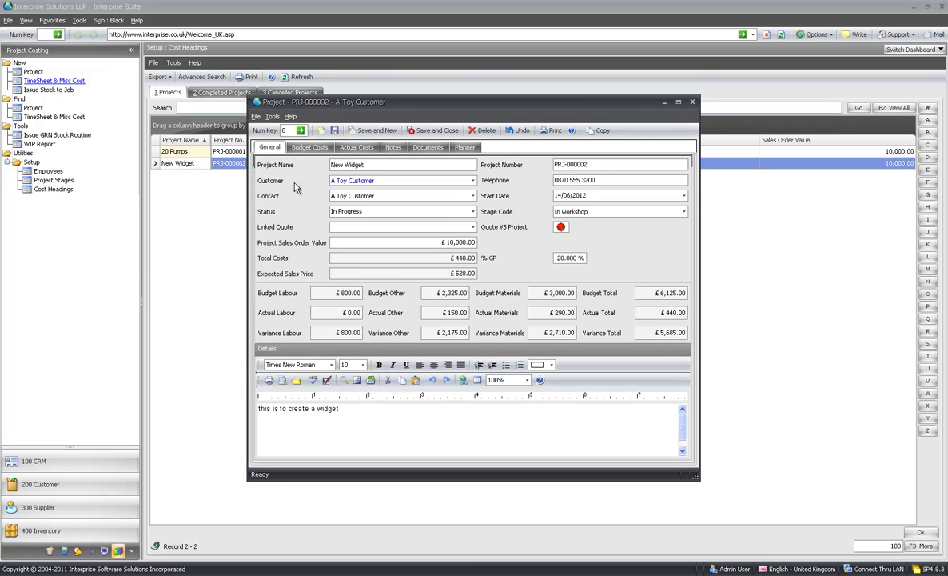
pyautogui.click(368, 149)
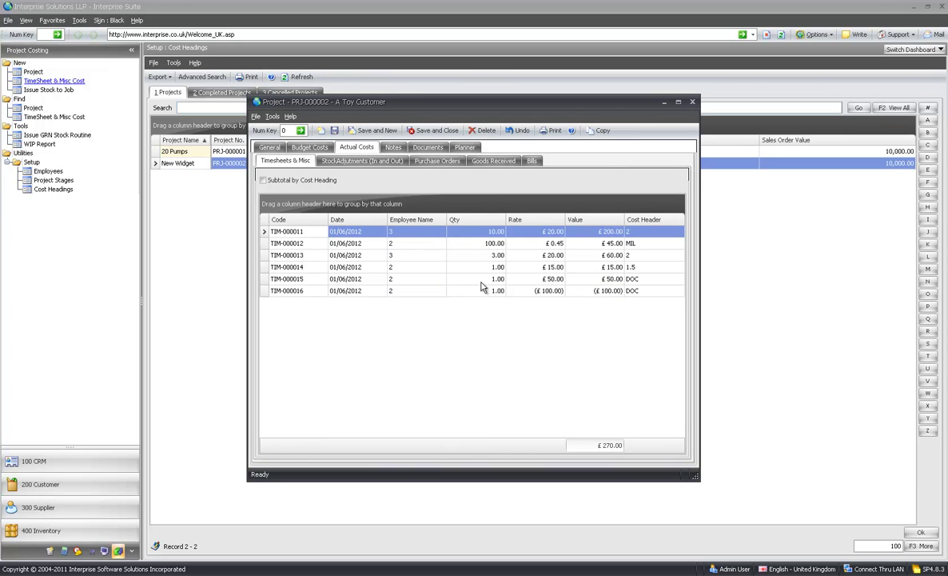
pyautogui.click(521, 291)
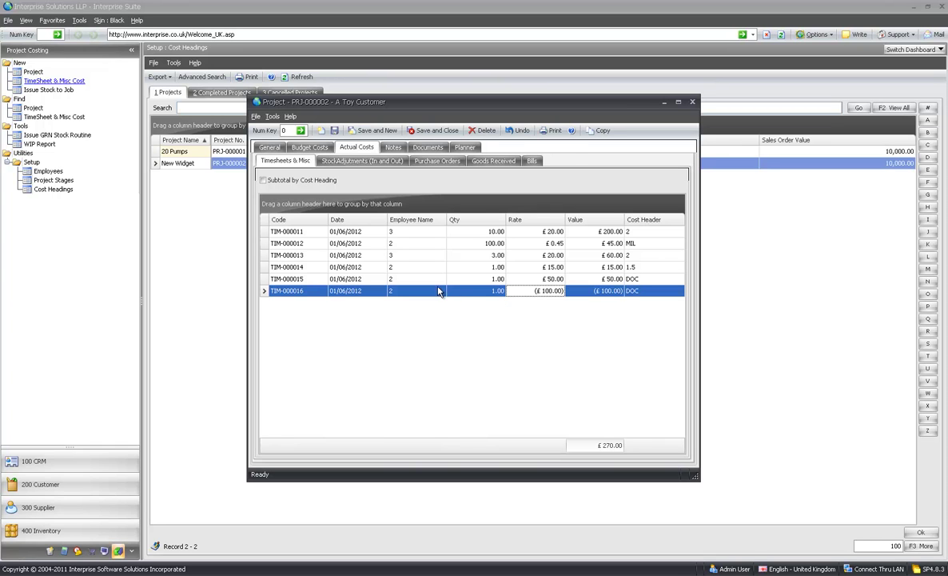
# Step: Start issuing stock to a job with adjustment type Out, adding the 19" SVGA Colour Monitor and 1GB RAM items
pyautogui.click(64, 91)
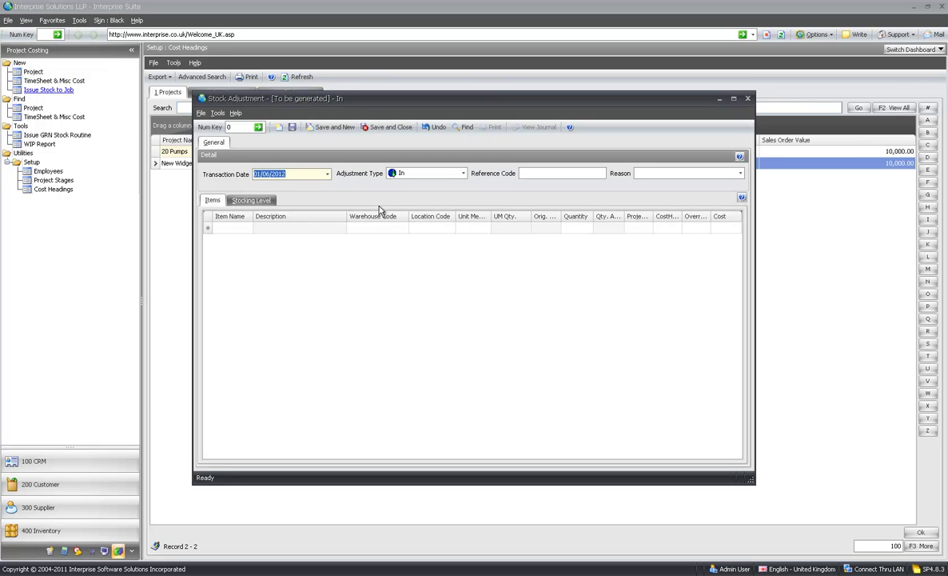
pyautogui.click(445, 175)
pyautogui.click(444, 199)
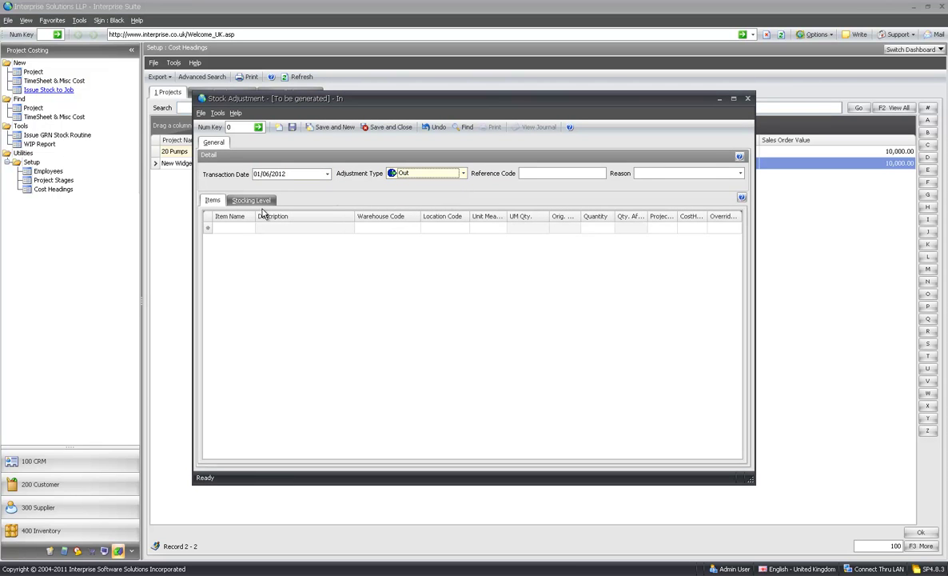
pyautogui.click(250, 228)
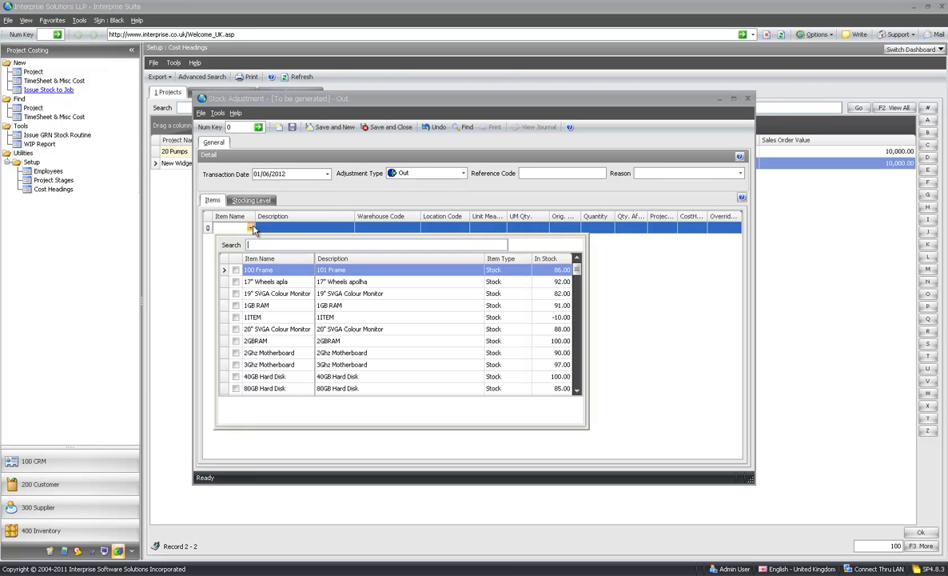
pyautogui.click(236, 293)
pyautogui.click(236, 306)
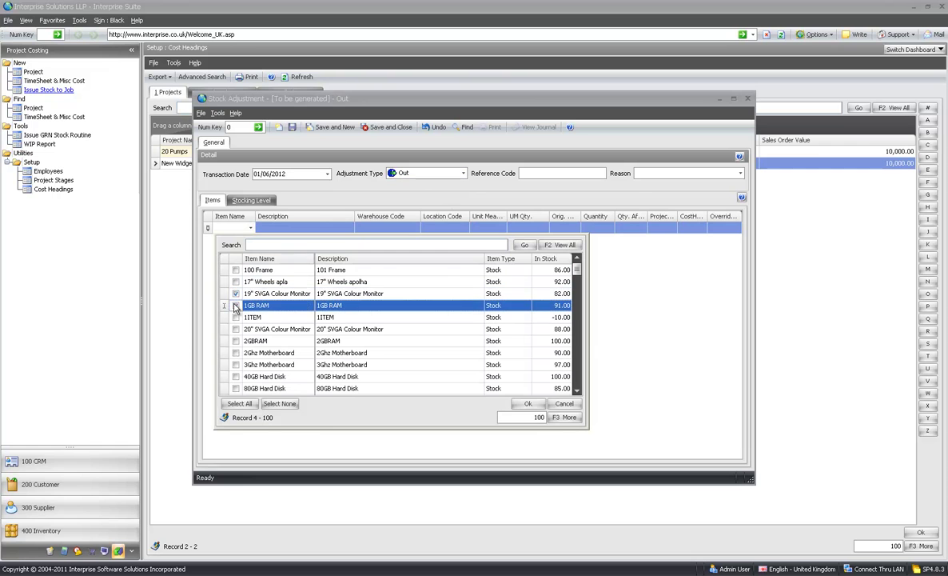
pyautogui.click(526, 404)
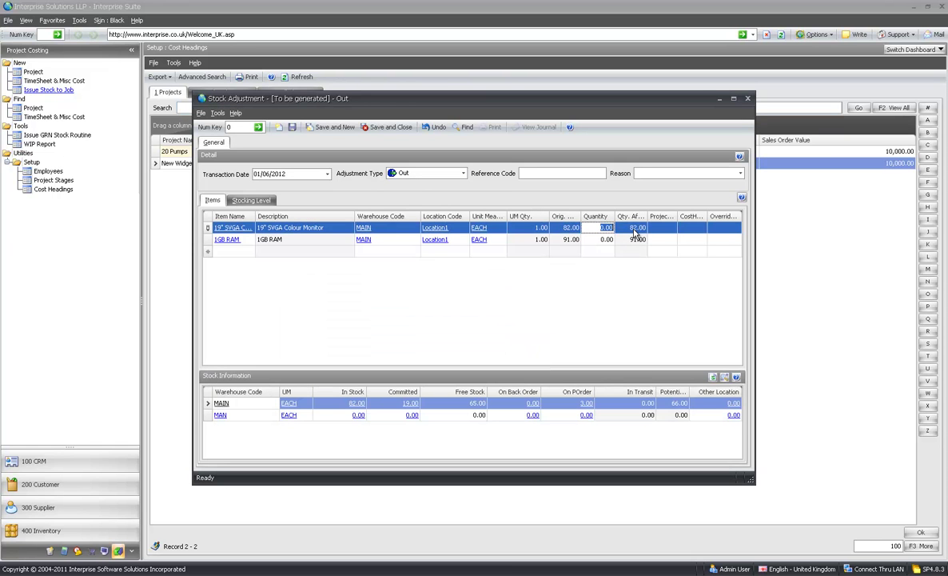
# Step: Set the issued quantities to 1 for the 19" SVGA Colour Monitor and 2 for the 1GB RAM
pyautogui.press('Down')
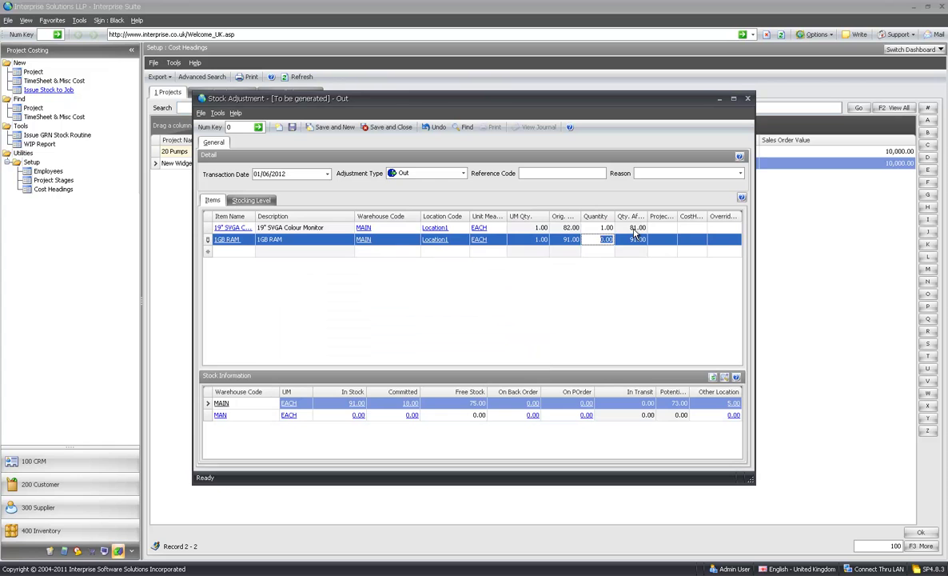
pyautogui.write('2')
pyautogui.press('Down')
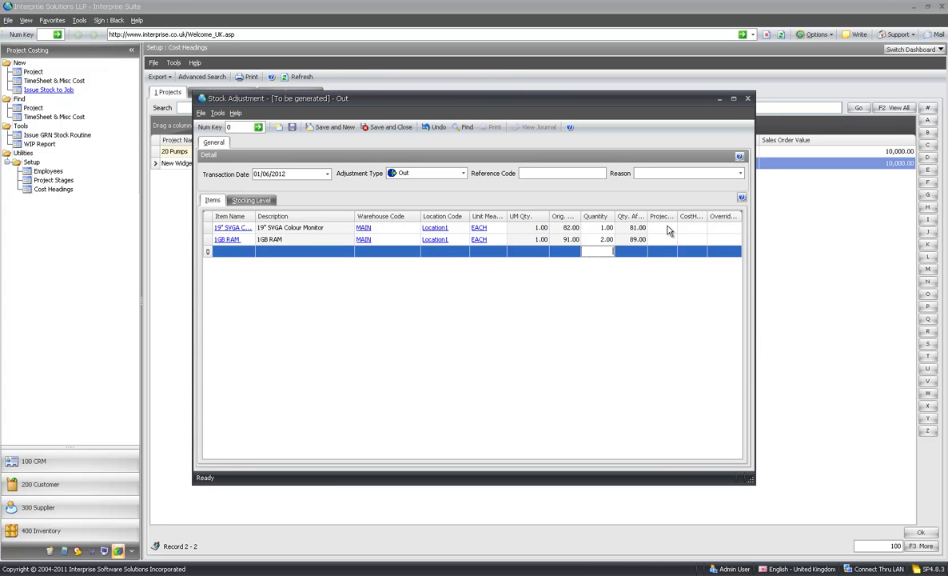
# Step: Assign both stock lines to the New Widget project, PRJ-000002
pyautogui.click(660, 228)
pyautogui.click(673, 228)
pyautogui.doubleClick(606, 301)
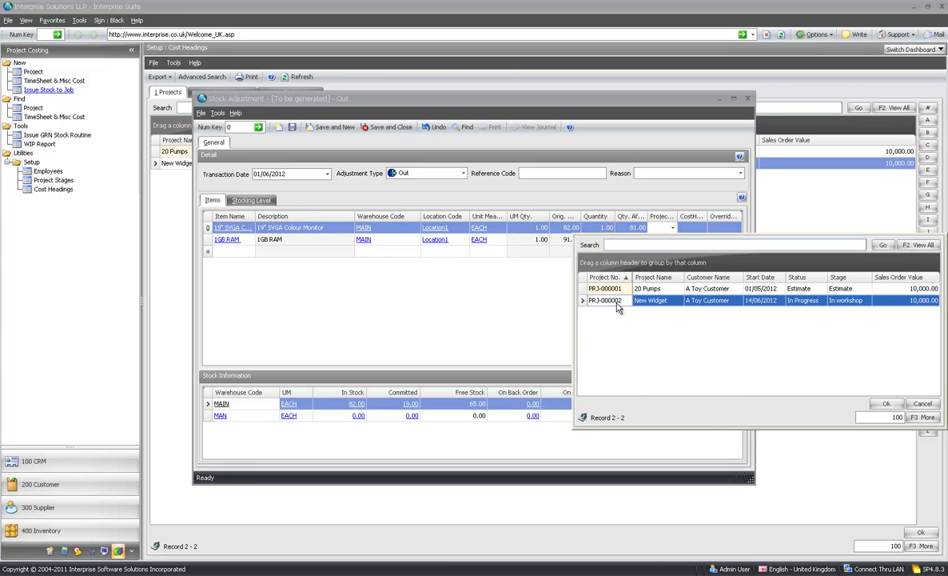
pyautogui.click(672, 239)
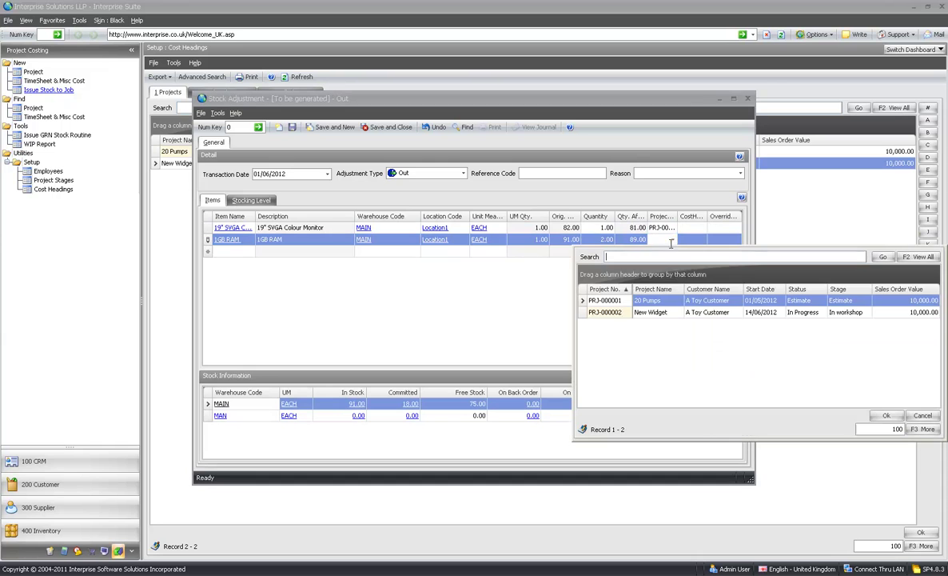
pyautogui.doubleClick(608, 313)
# Step: Set the cost heading of both stock lines to MAT
pyautogui.click(703, 229)
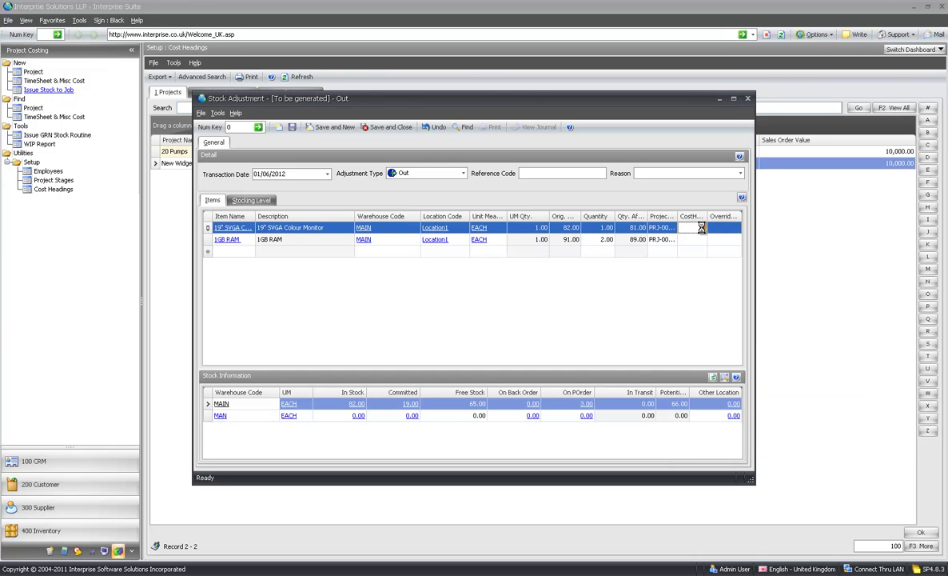
pyautogui.click(705, 229)
pyautogui.doubleClick(560, 318)
pyautogui.click(710, 241)
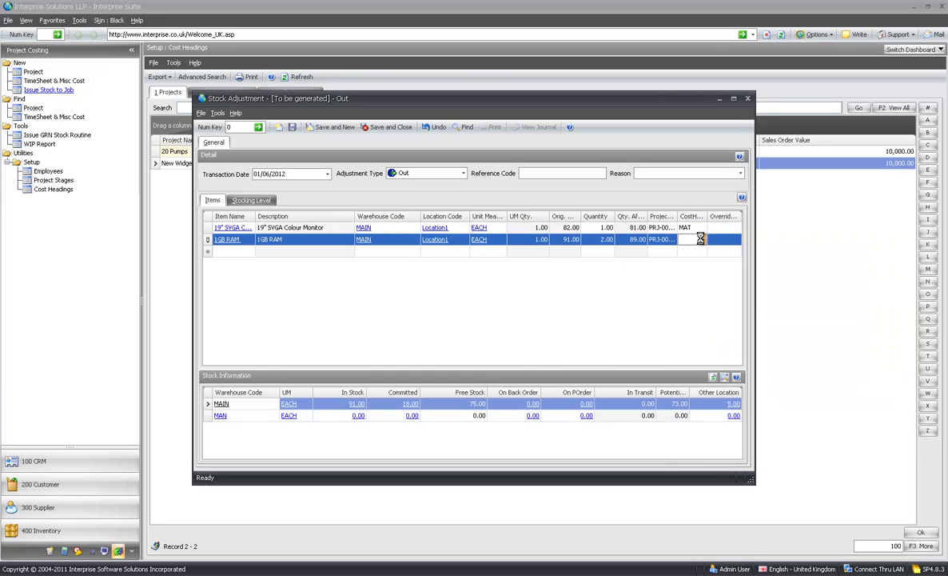
pyautogui.click(704, 240)
pyautogui.doubleClick(559, 326)
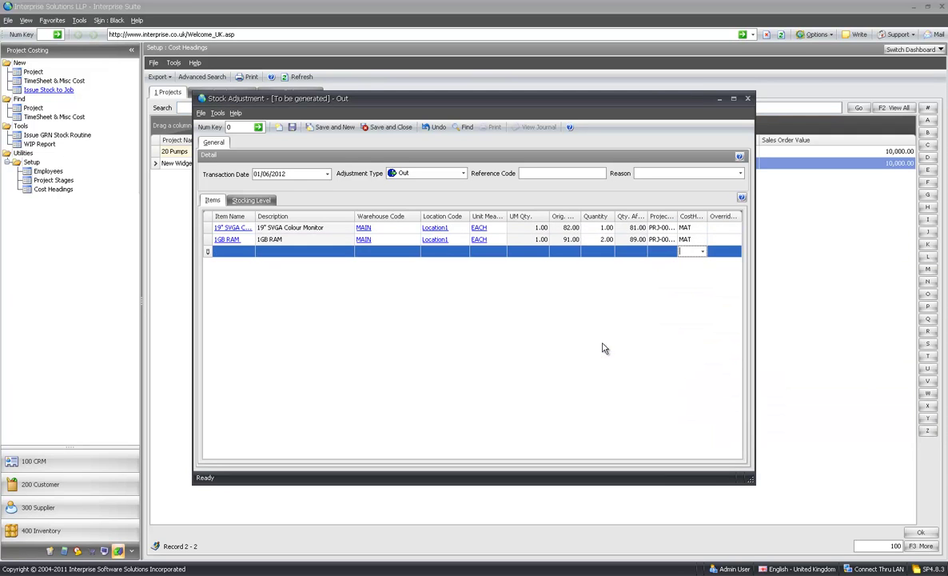
# Step: Override the 19" SVGA Colour Monitor's cost with 30, and save and close the stock adjustment
pyautogui.click(726, 228)
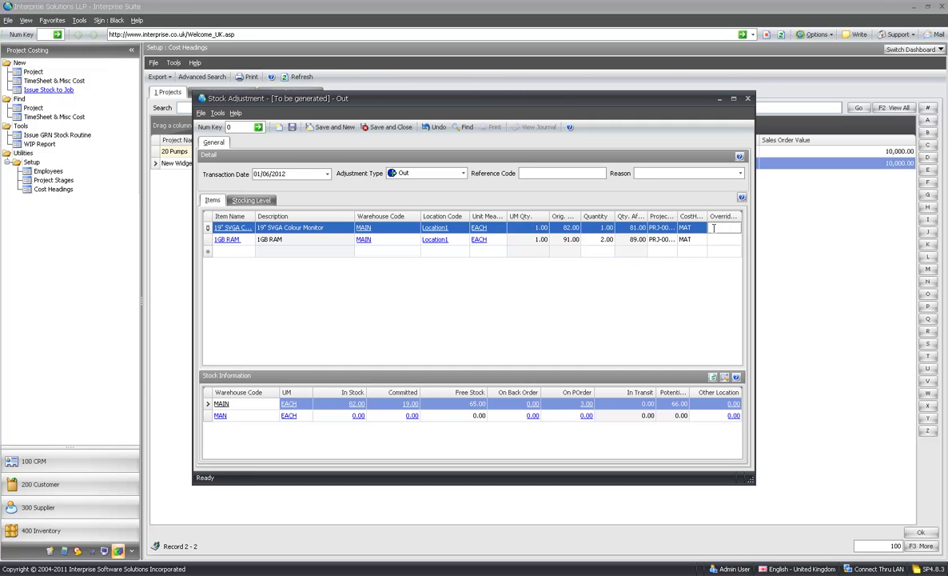
pyautogui.press('Tab')
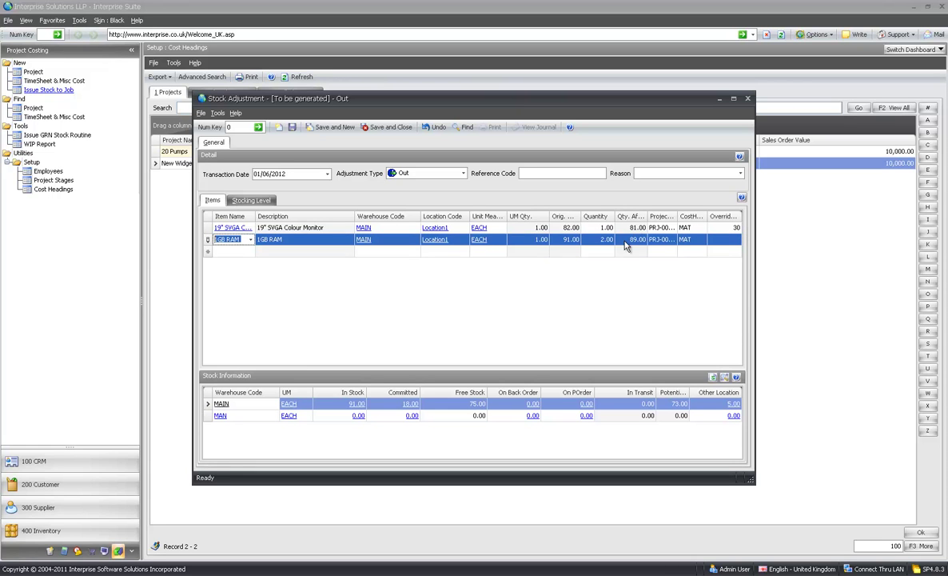
pyautogui.click(398, 129)
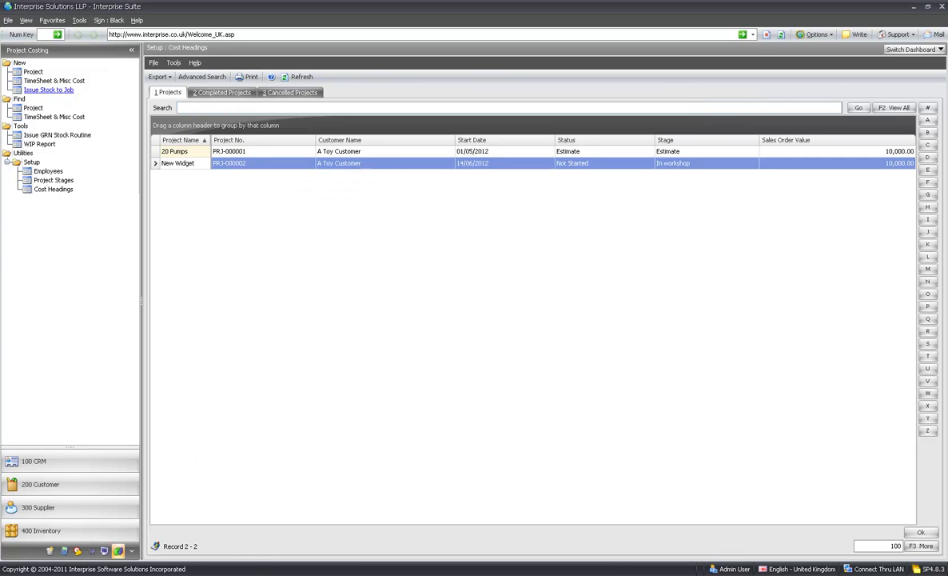
# Step: Review the quantities and cost prices of the New Widget project's stock adjustments under actual costs
pyautogui.click(370, 163)
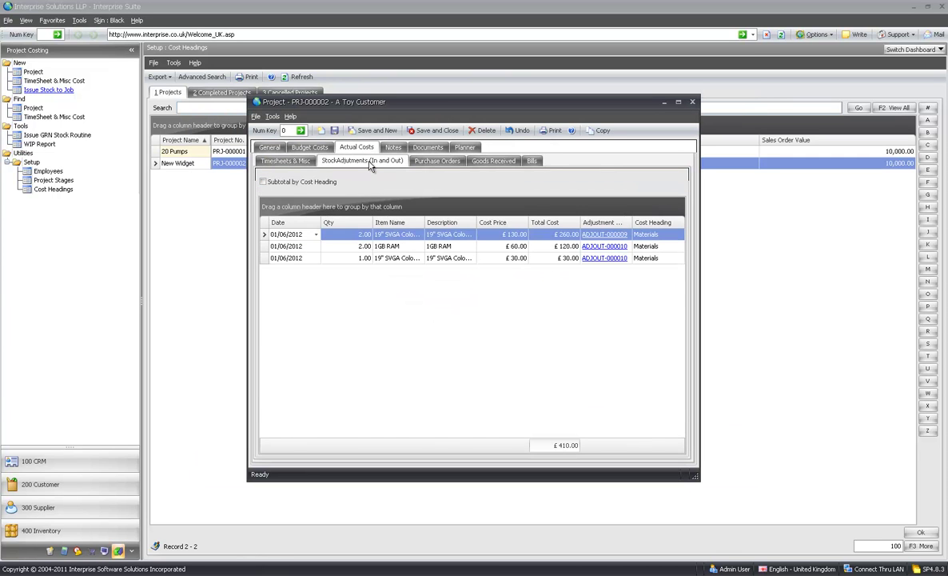
pyautogui.click(337, 250)
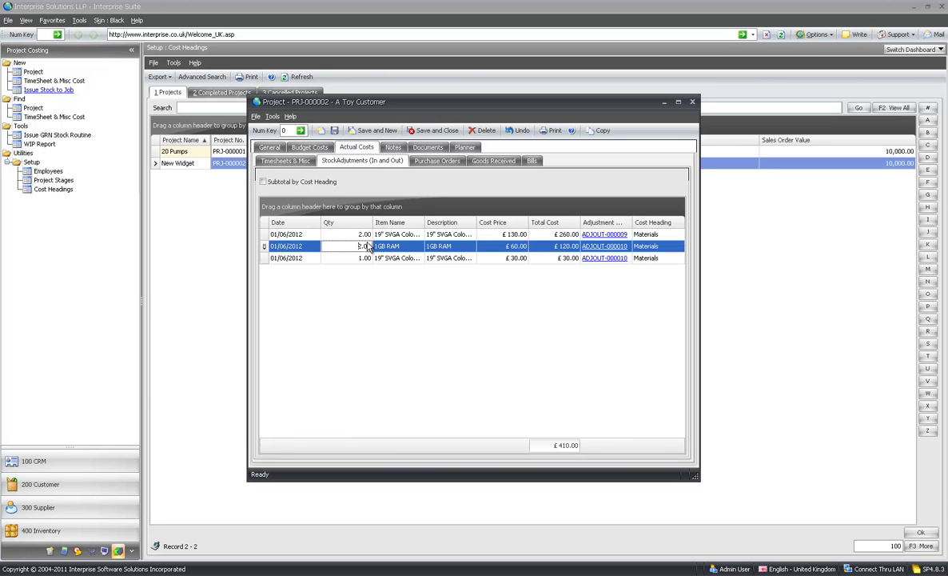
pyautogui.click(501, 258)
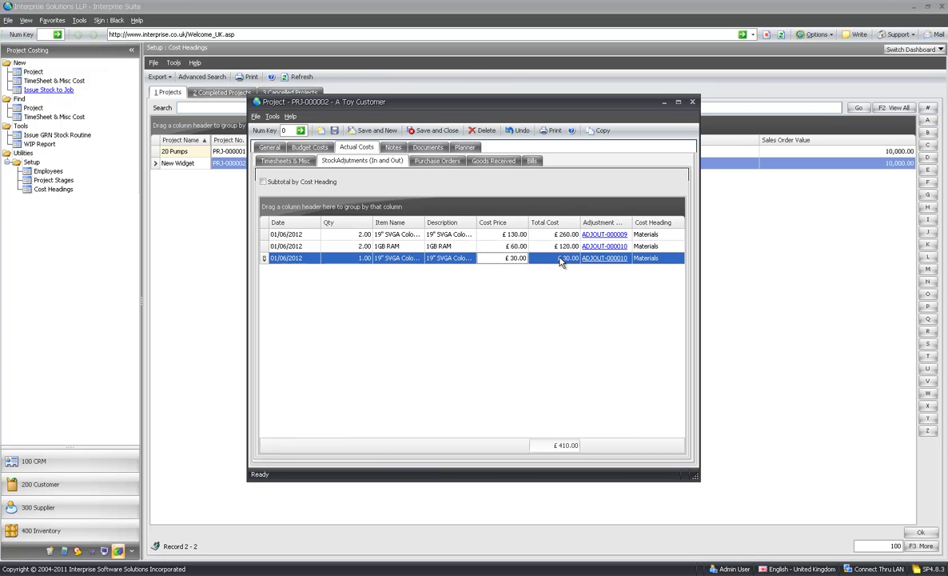
pyautogui.click(508, 246)
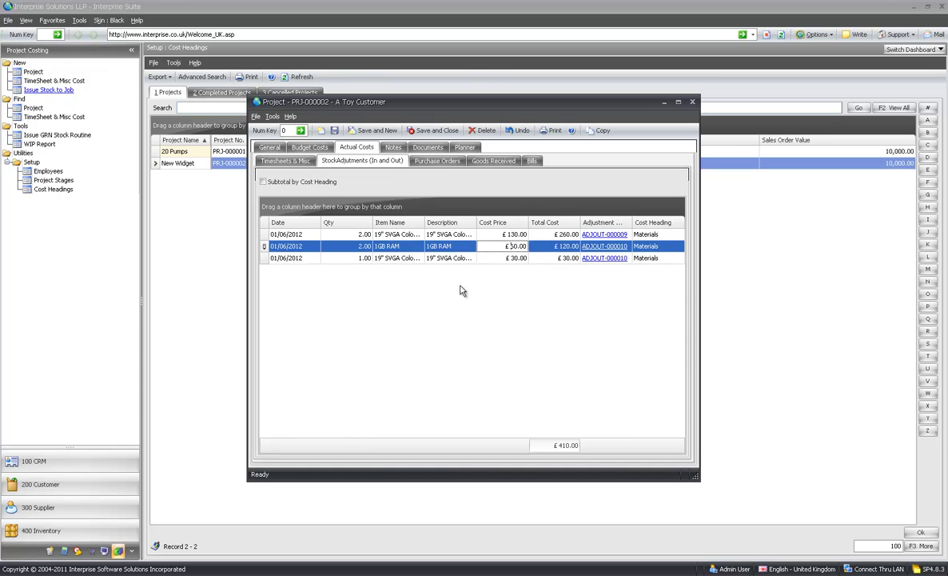
pyautogui.press('Delete')
pyautogui.write('6')
# Step: Generate a print preview of the Work In Progress Report without entering any project number filter
pyautogui.click(37, 145)
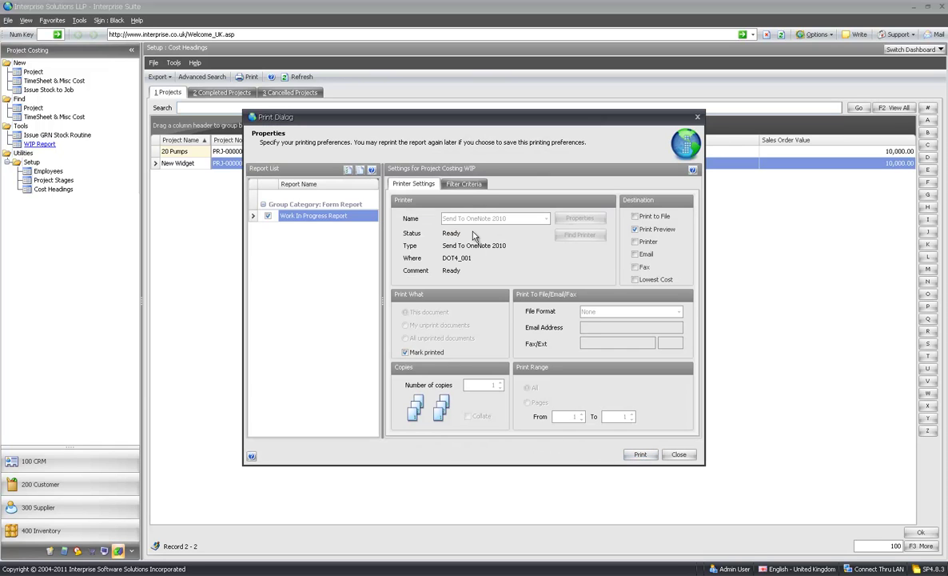
pyautogui.click(466, 185)
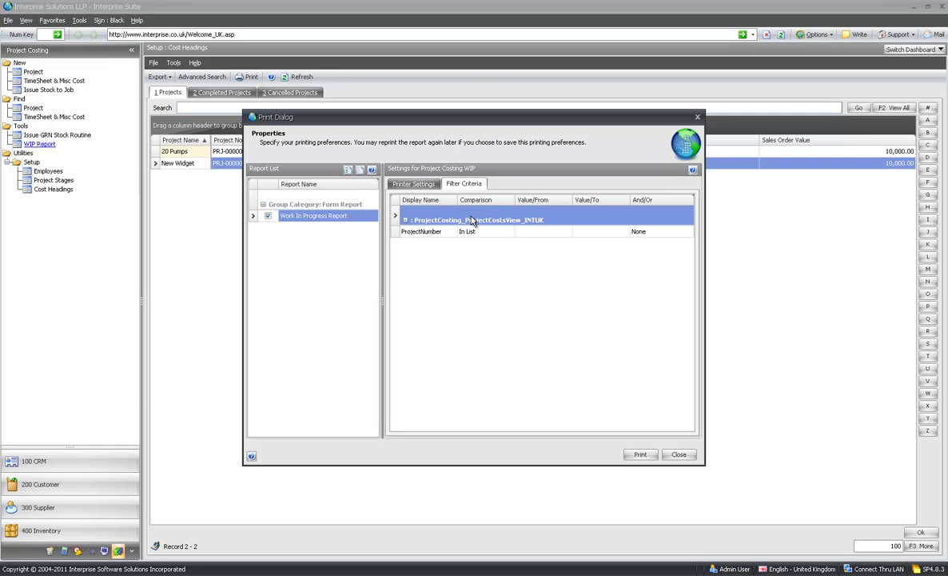
pyautogui.click(640, 454)
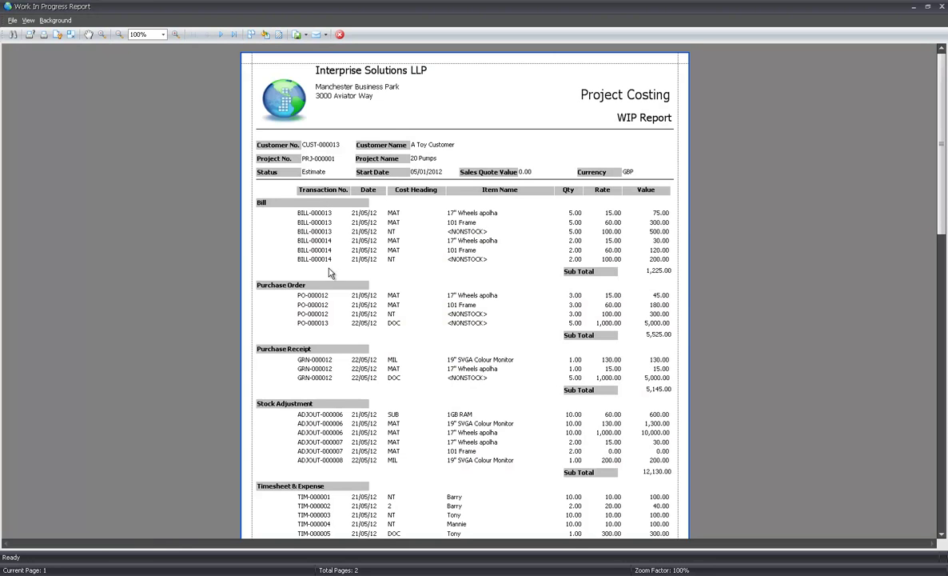
# Step: Examine the report's cost sections and totals for the 20 Pumps and New Widget projects, and close the report and print dialog
pyautogui.scroll(-2, 324, 360)
pyautogui.scroll(-7, 342, 379)
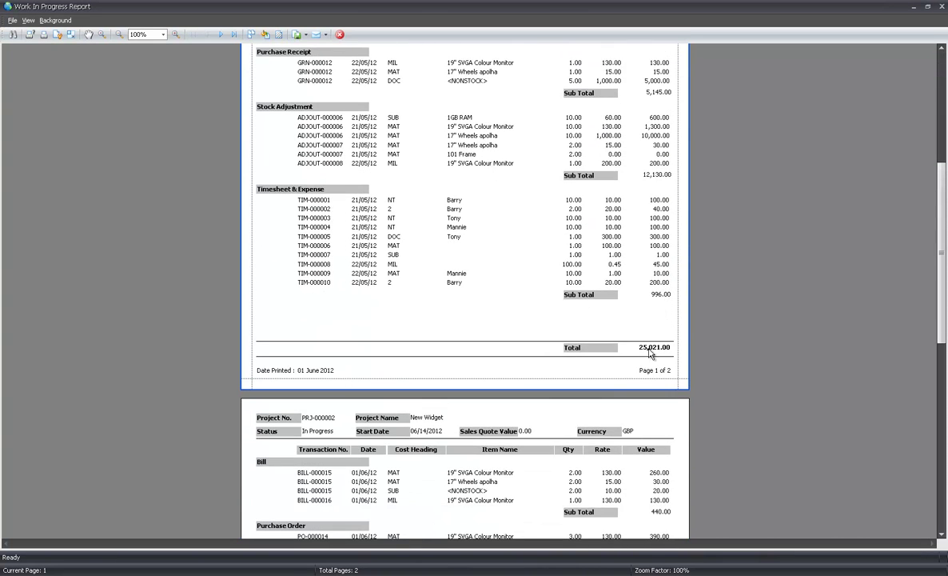
pyautogui.scroll(-11, 650, 352)
pyautogui.scroll(20, 616, 384)
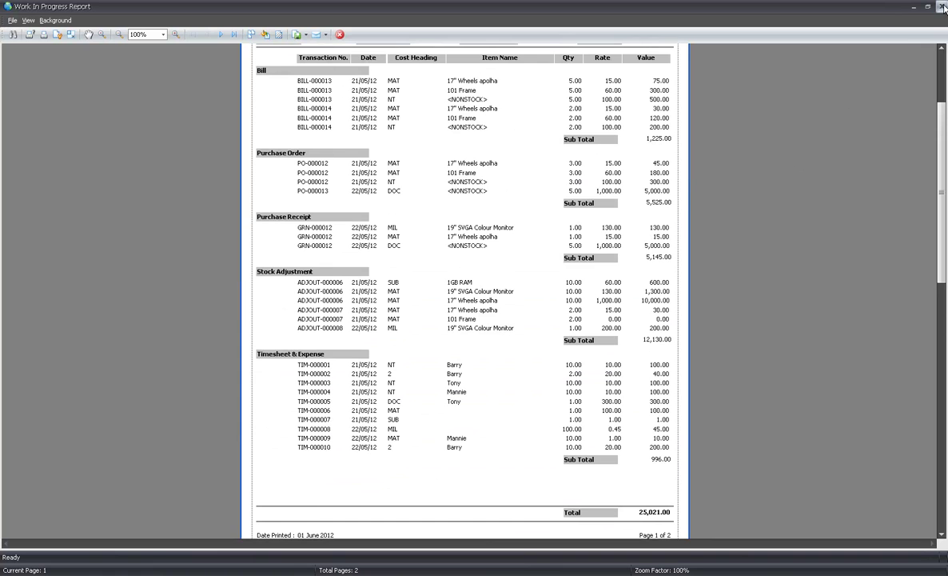
pyautogui.scroll(2, 577, 189)
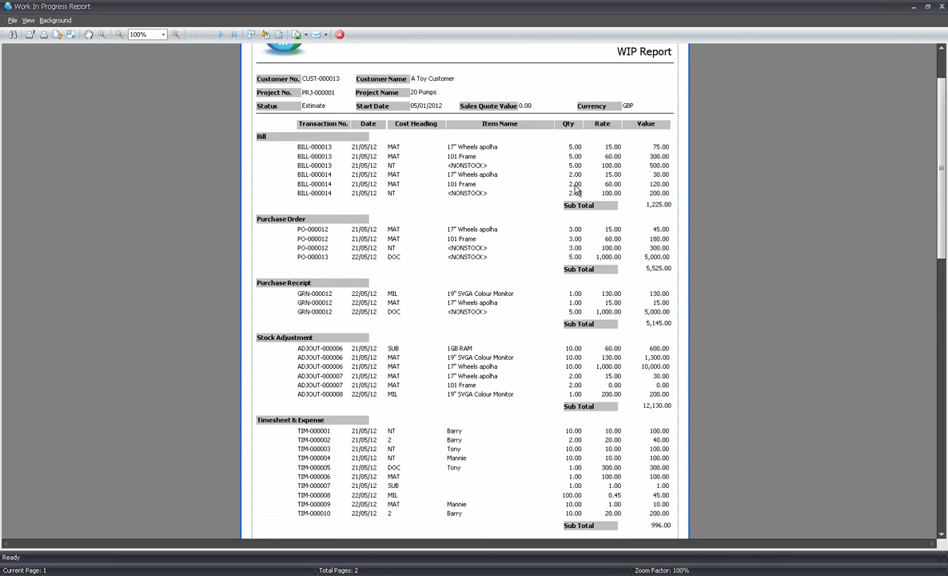
pyautogui.scroll(-13, 577, 189)
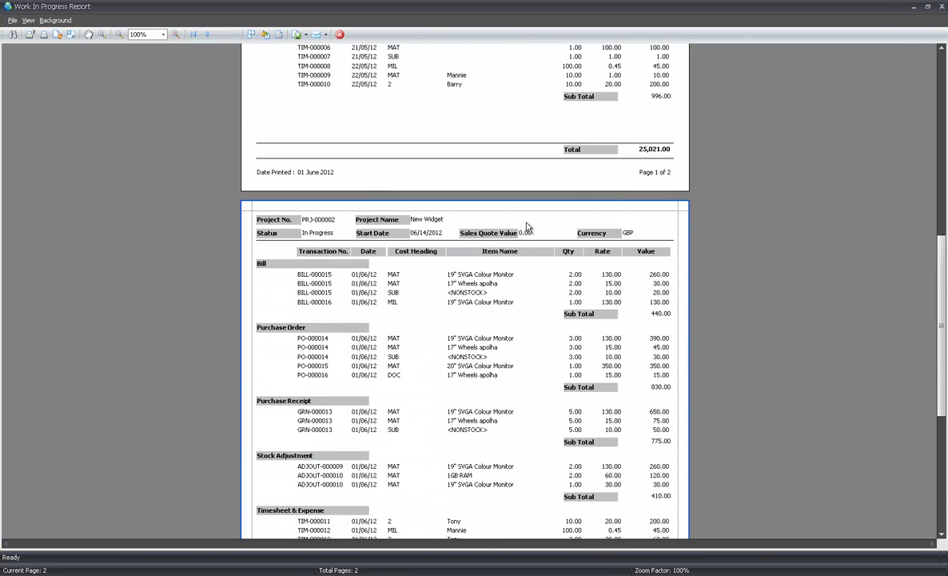
pyautogui.scroll(-9, 374, 249)
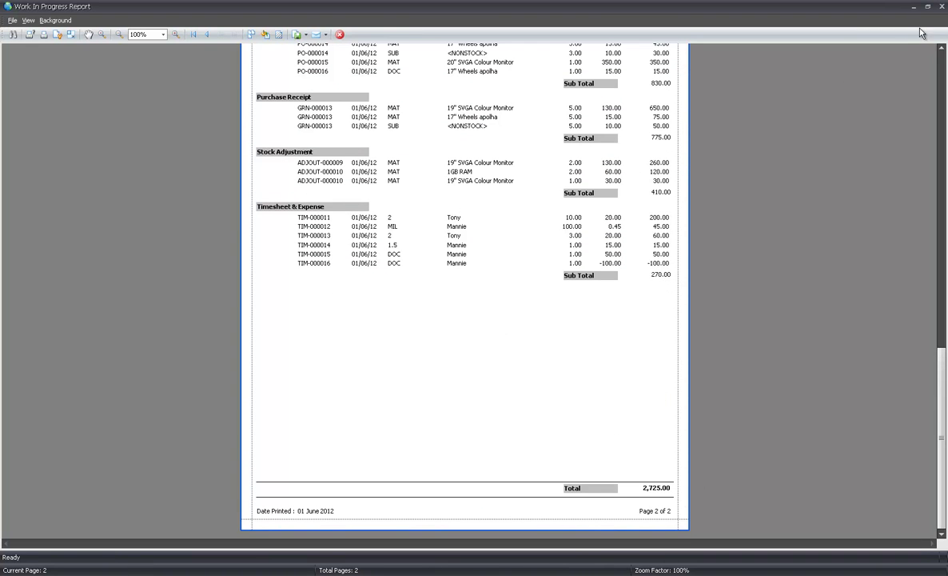
pyautogui.click(943, 6)
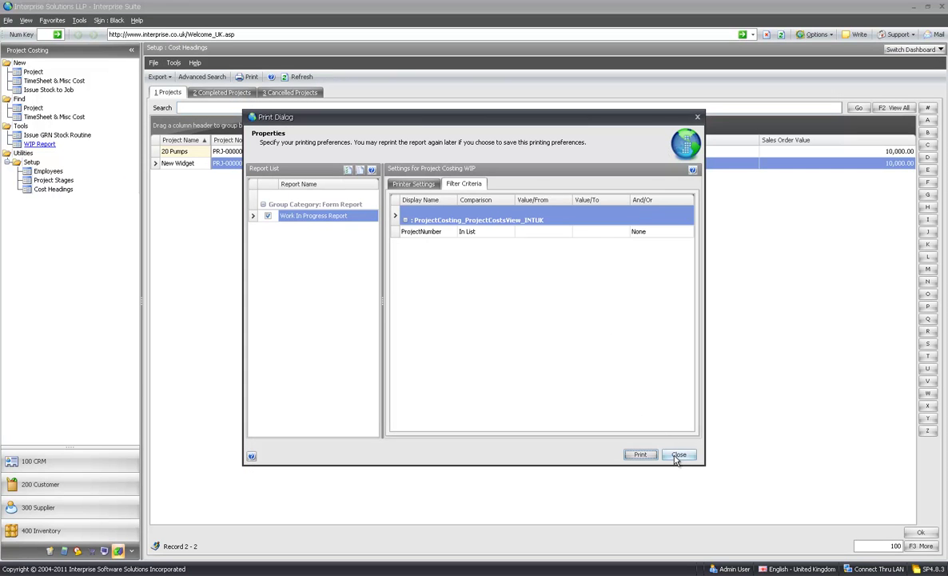
pyautogui.click(677, 452)
# Step: Review the New Widget project's overall budget, actual and variance totals, and close the project without saving changes
pyautogui.click(360, 575)
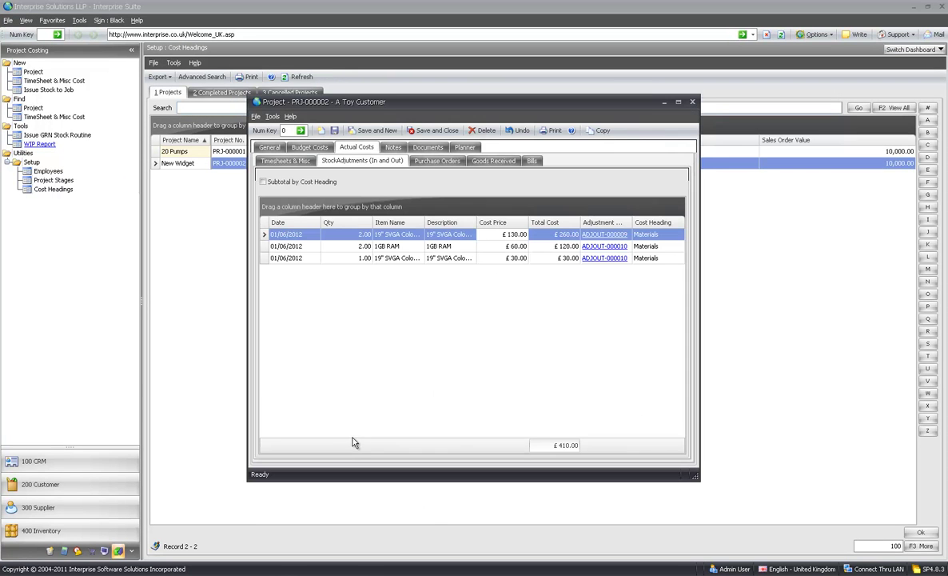
pyautogui.click(267, 147)
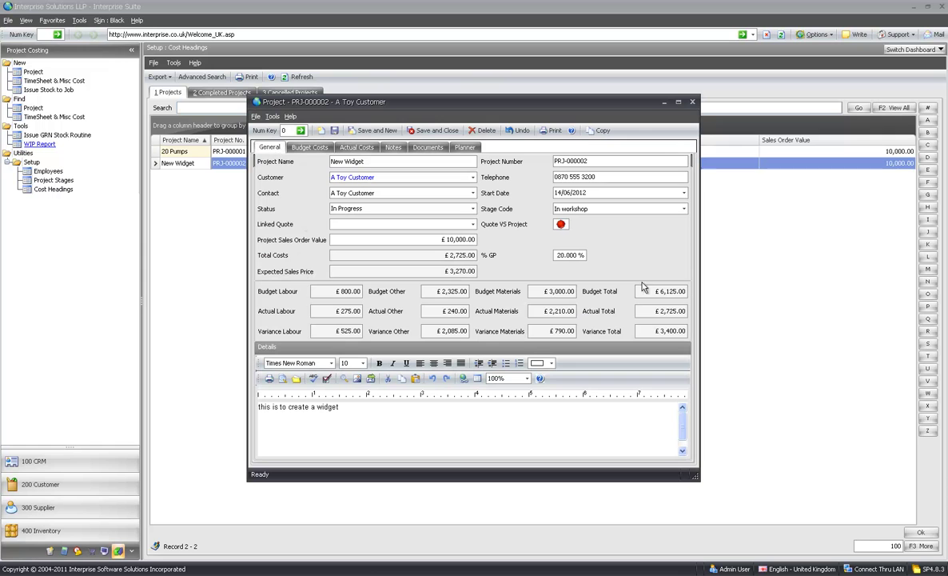
pyautogui.click(657, 311)
pyautogui.click(692, 103)
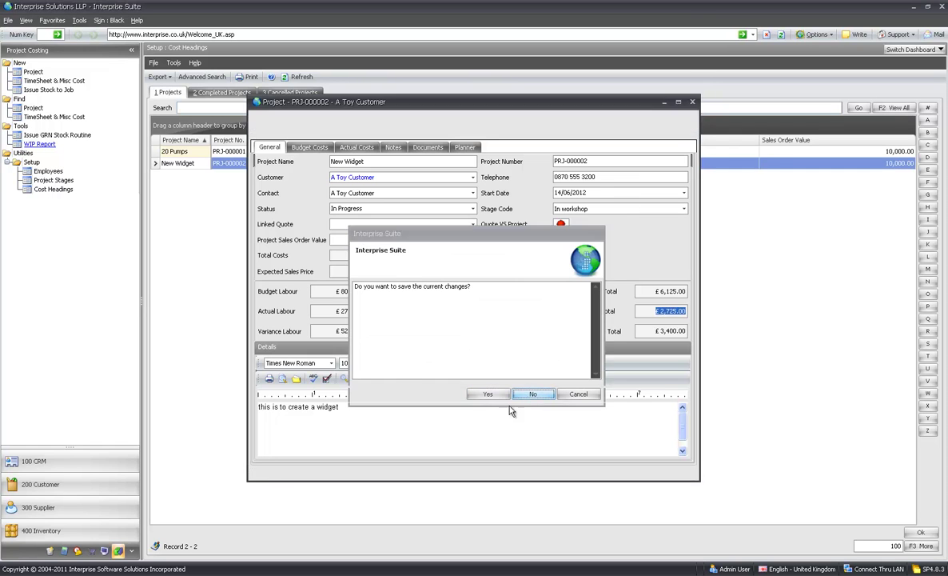
pyautogui.click(532, 395)
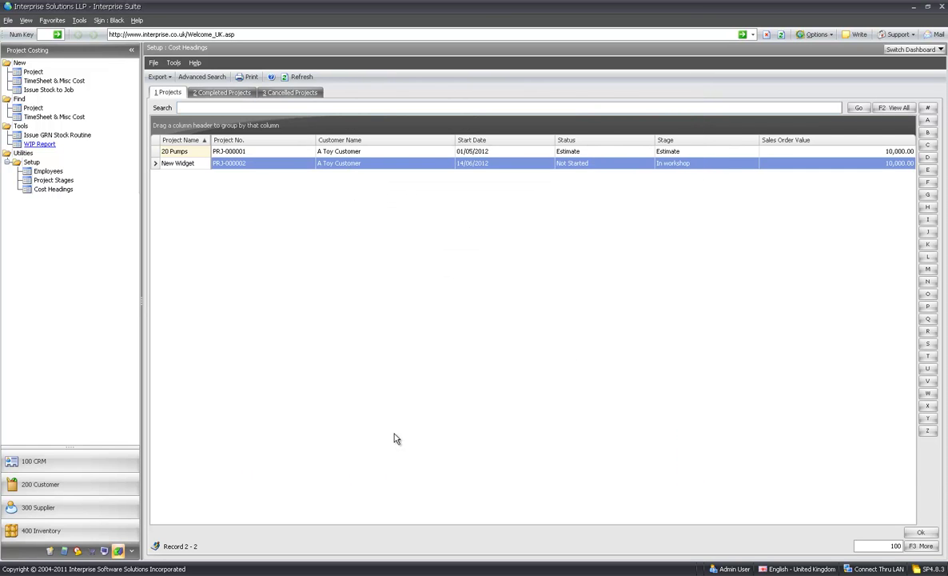